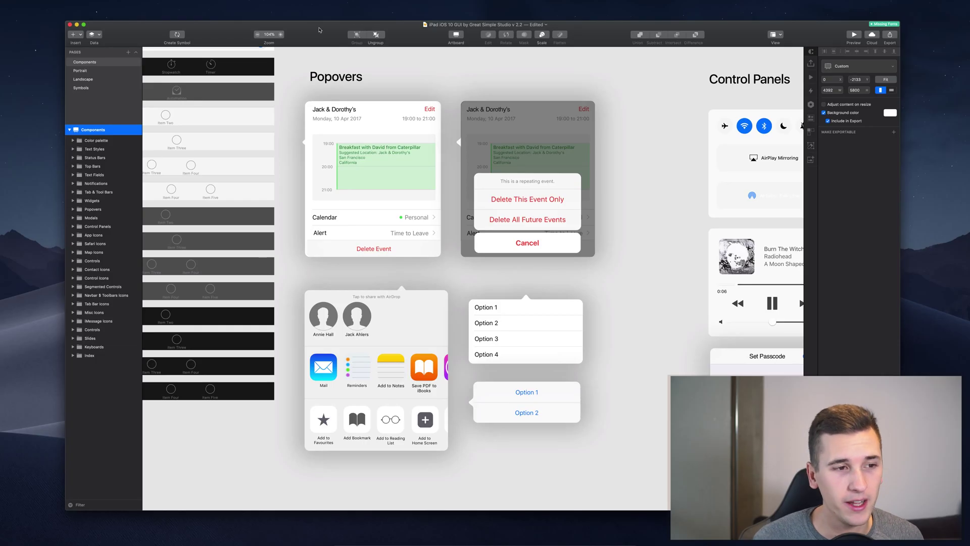
Create a new blank document with a 375×667 iPhone 8 artboard on Page 1.
scroll(363, 126, "left", 10)
scroll(363, 125, "up", 4)
scroll(363, 126, "left", 20)
scroll(363, 125, "up", 7)
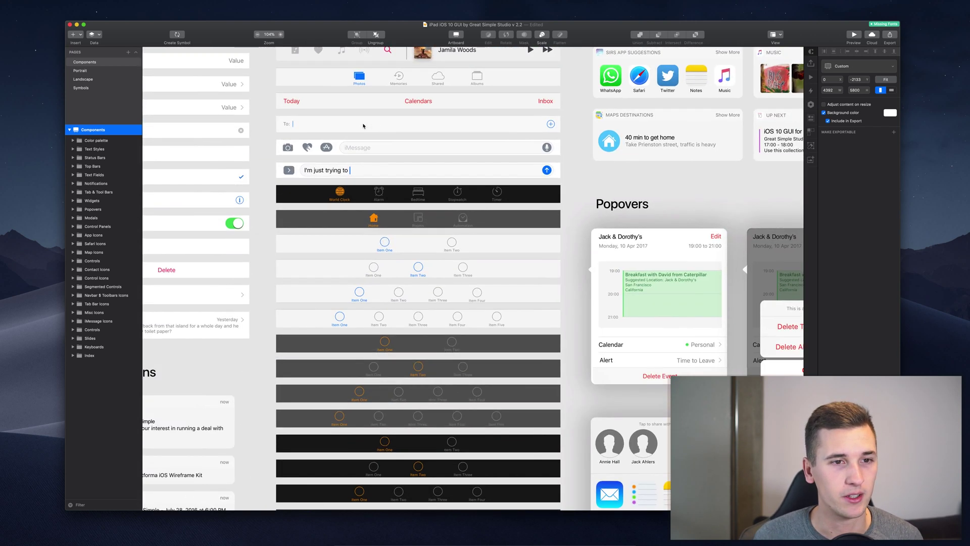
scroll(363, 126, "left", 5)
scroll(363, 126, "up", 3)
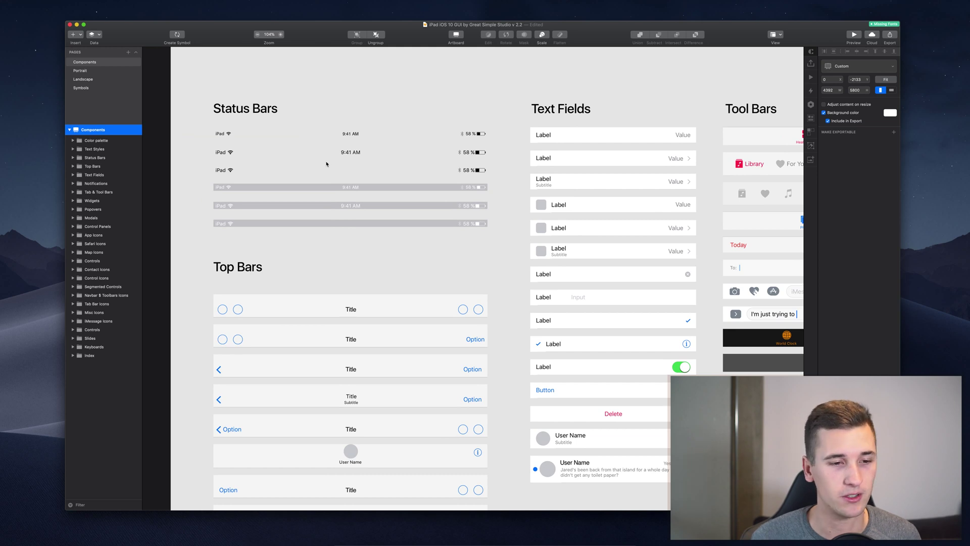
scroll(358, 303, "down", 5)
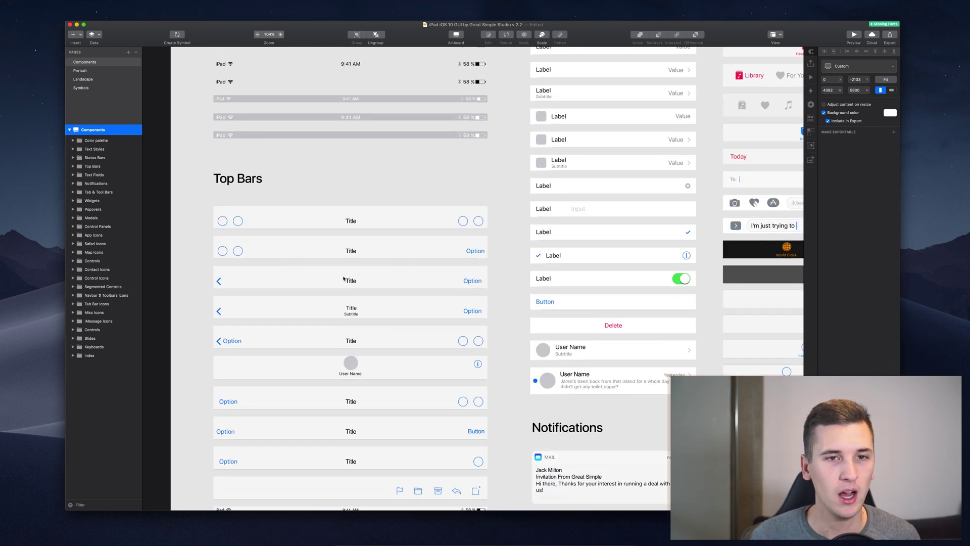
scroll(344, 278, "down", 15)
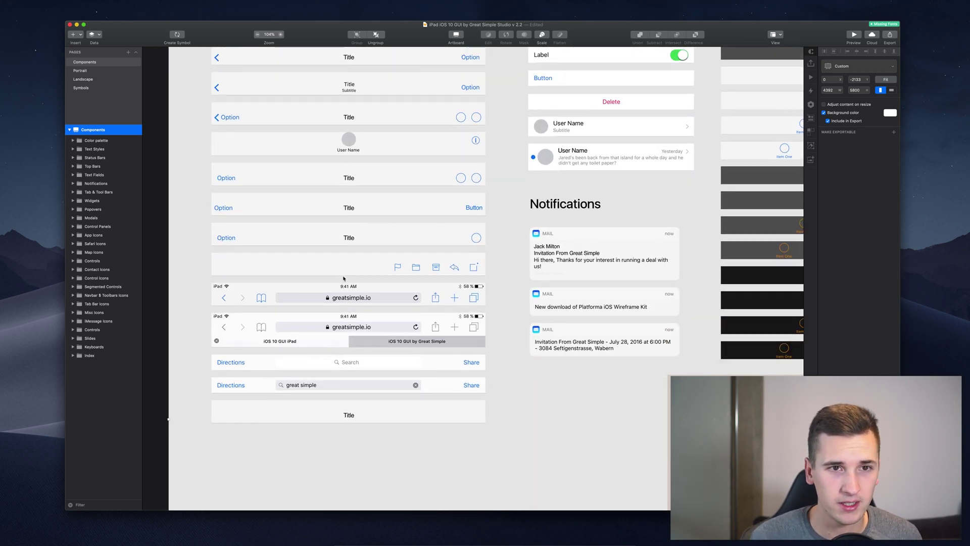
scroll(343, 278, "up", 8)
scroll(343, 278, "right", 5)
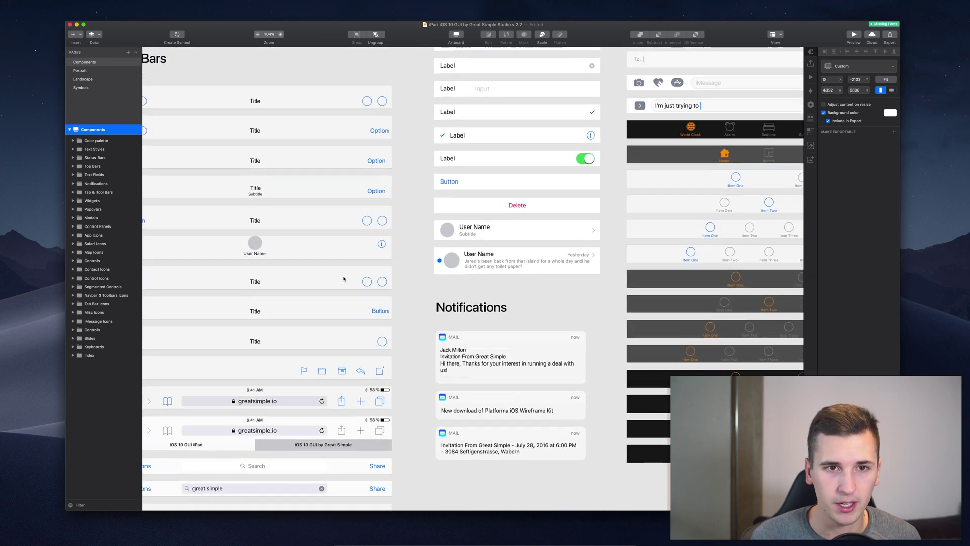
scroll(344, 278, "up", 7)
scroll(344, 278, "right", 8)
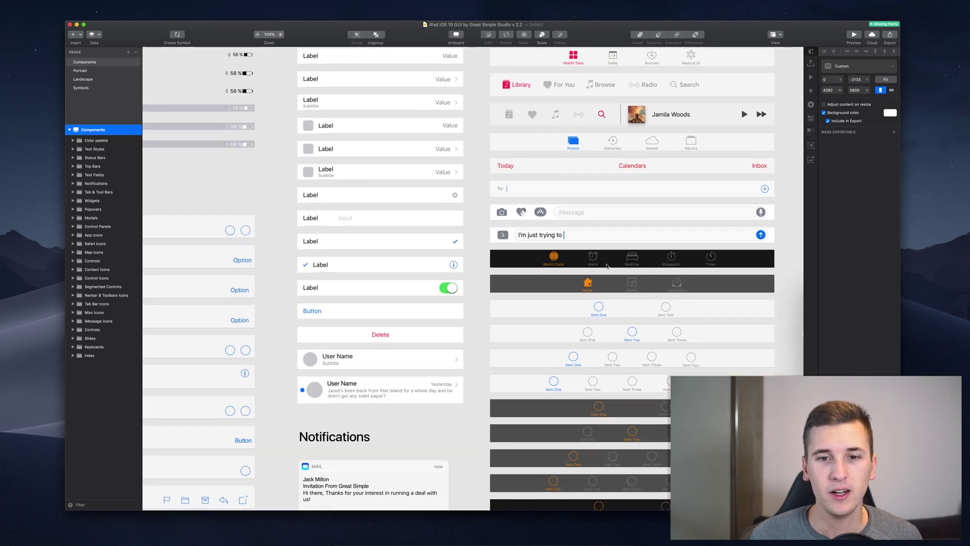
scroll(620, 259, "up", 6)
scroll(620, 260, "right", 7)
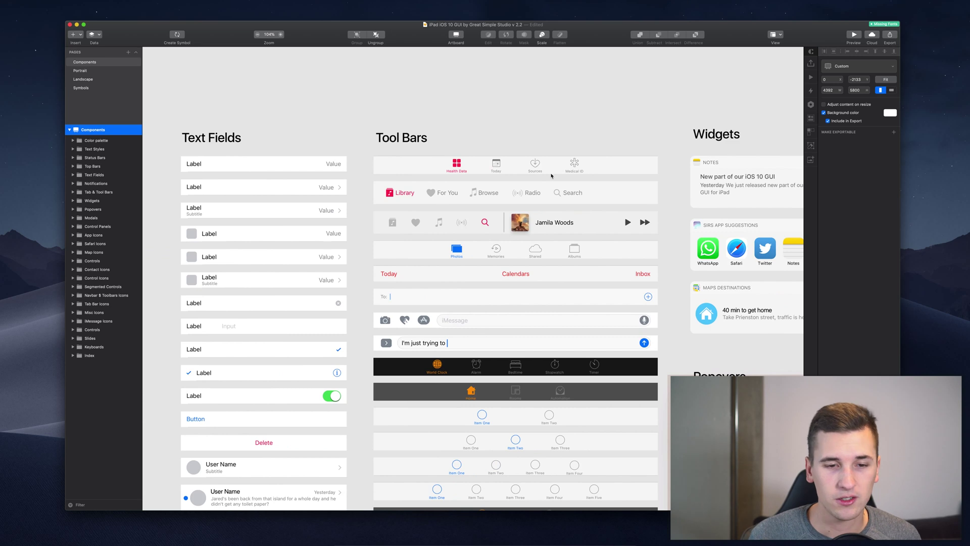
scroll(551, 176, "down", 7)
scroll(551, 175, "right", 14)
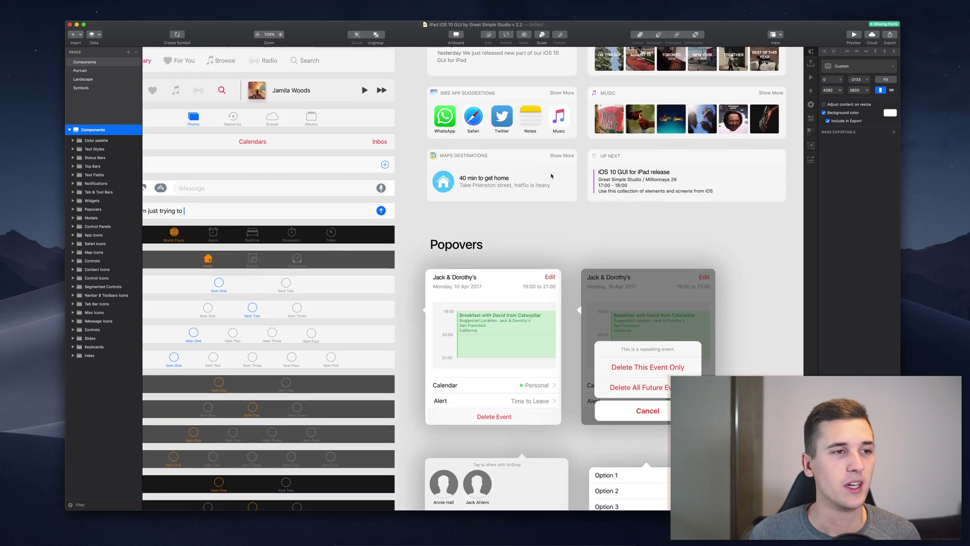
scroll(551, 176, "down", 9)
scroll(551, 176, "right", 4)
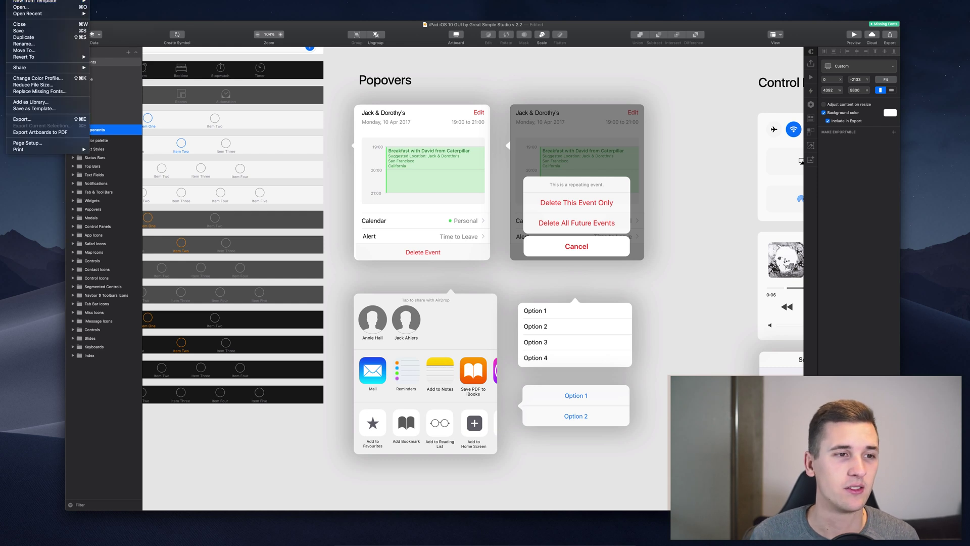
key("super+n")
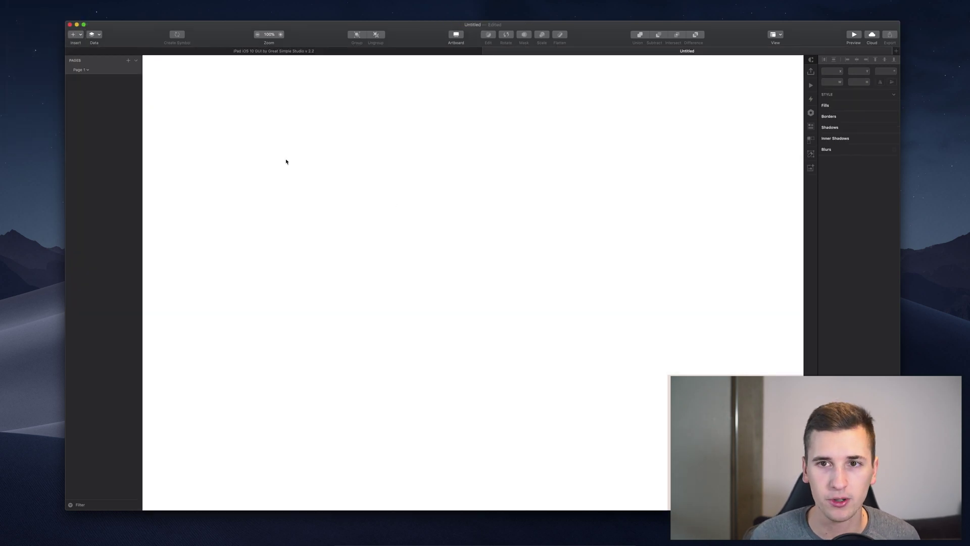
key("a")
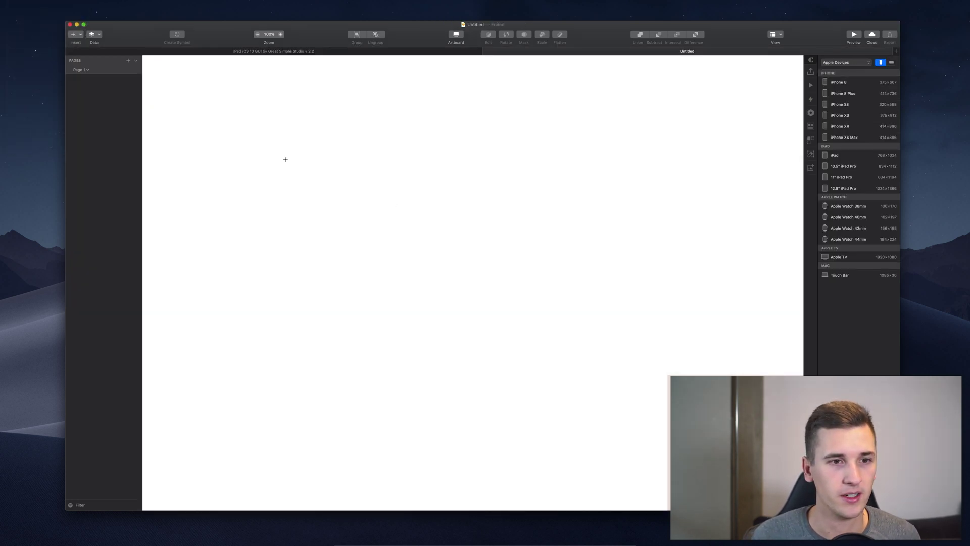
left_click(835, 84)
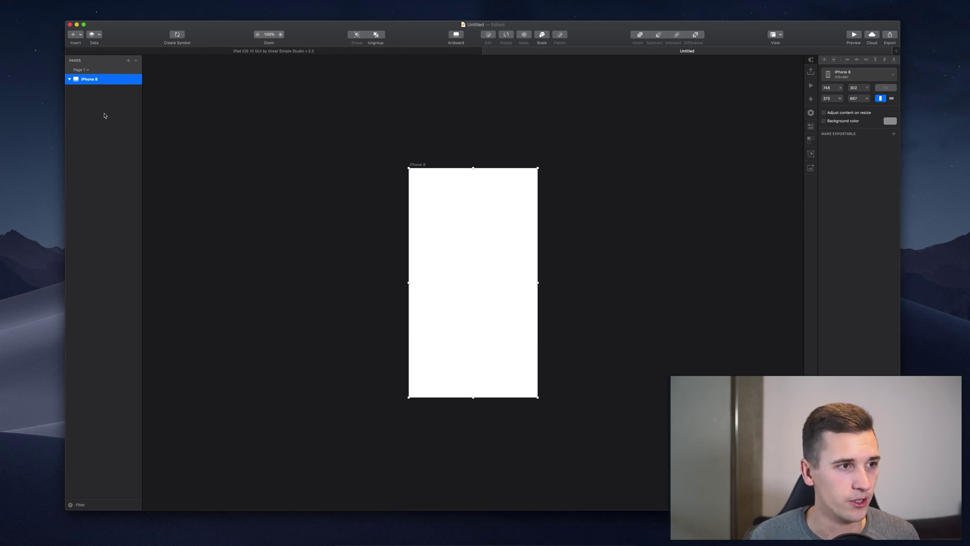
Insert the iOS UI Design Navigation Bar symbol across the top of the iPhone 8 artboard.
left_click(74, 35)
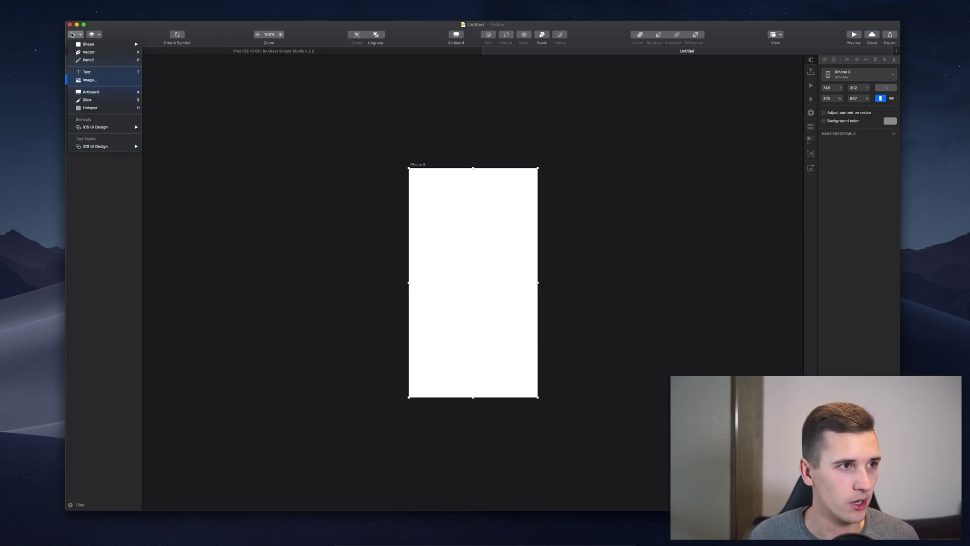
mouse_move(105, 131)
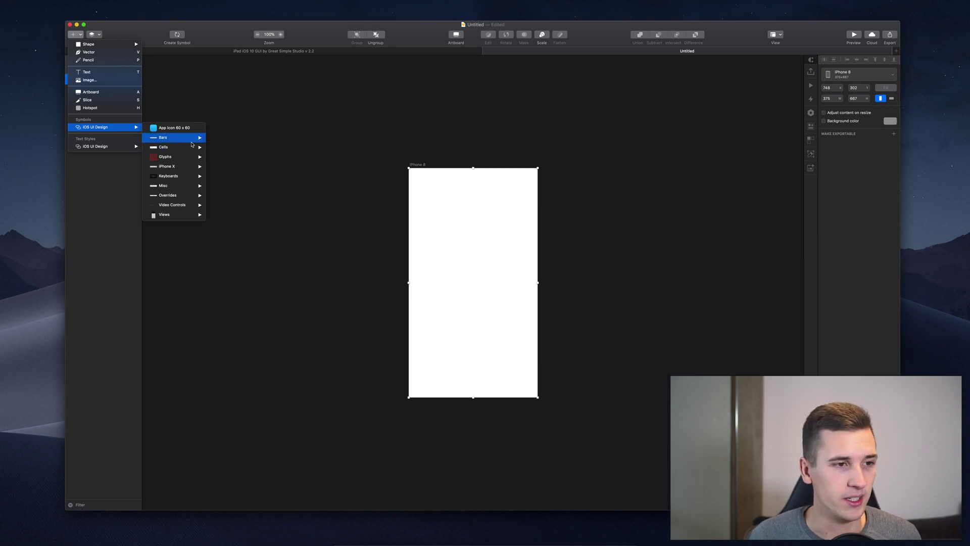
mouse_move(192, 151)
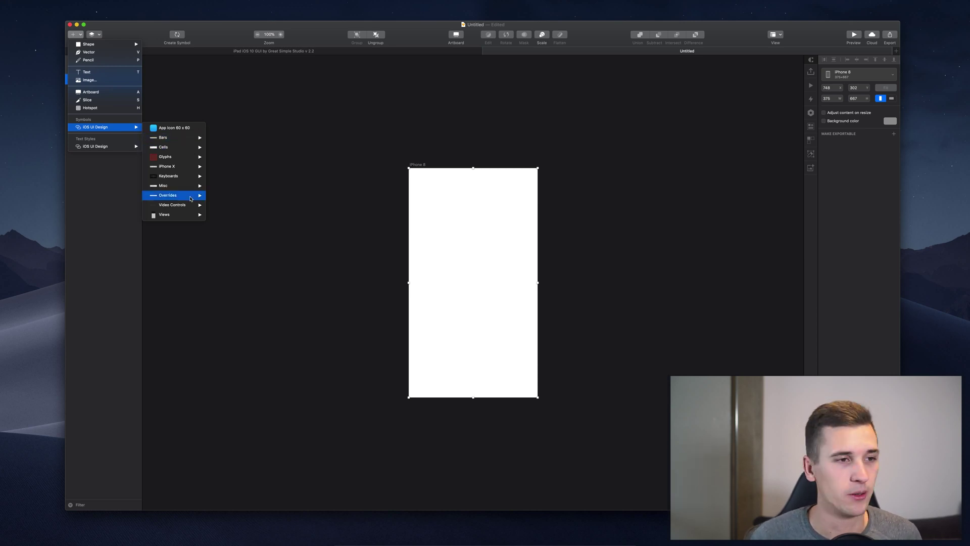
mouse_move(192, 204)
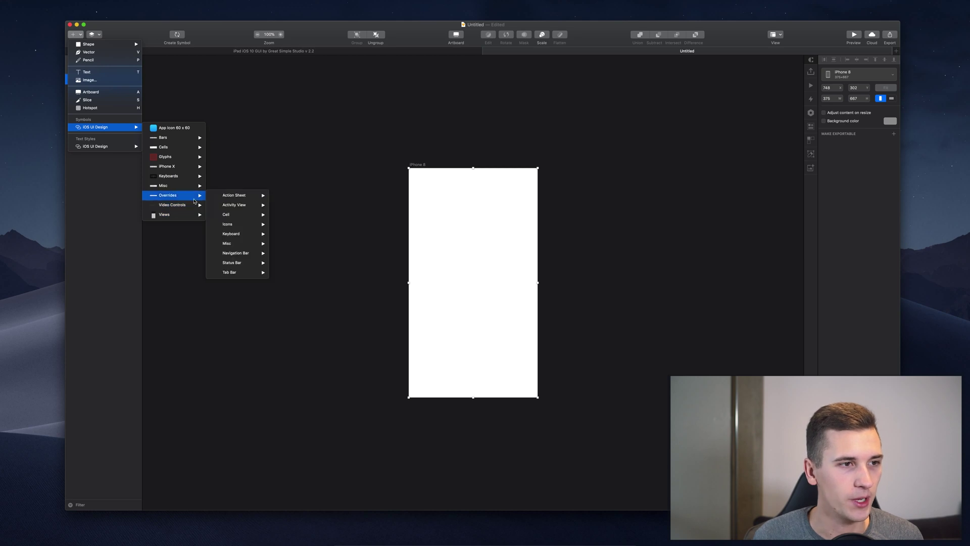
mouse_move(221, 142)
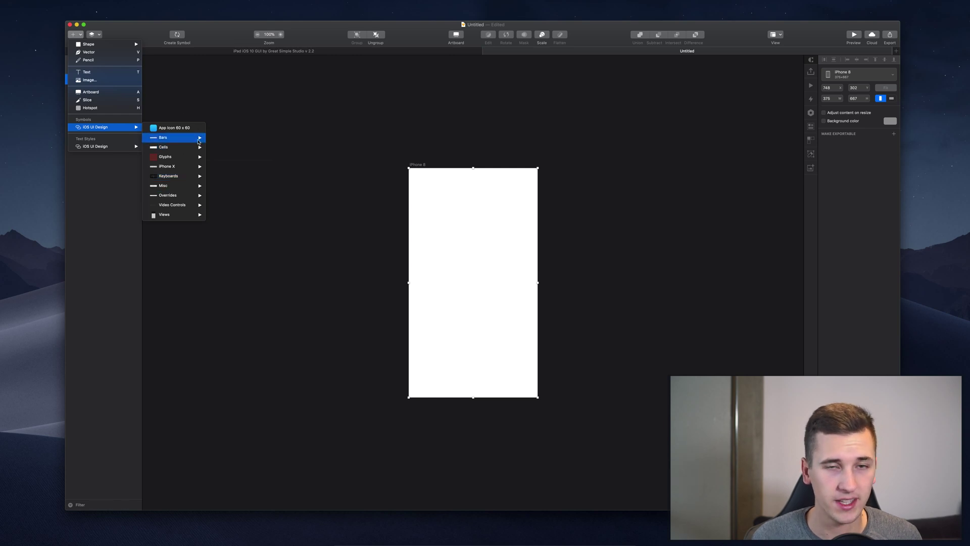
left_click(284, 138)
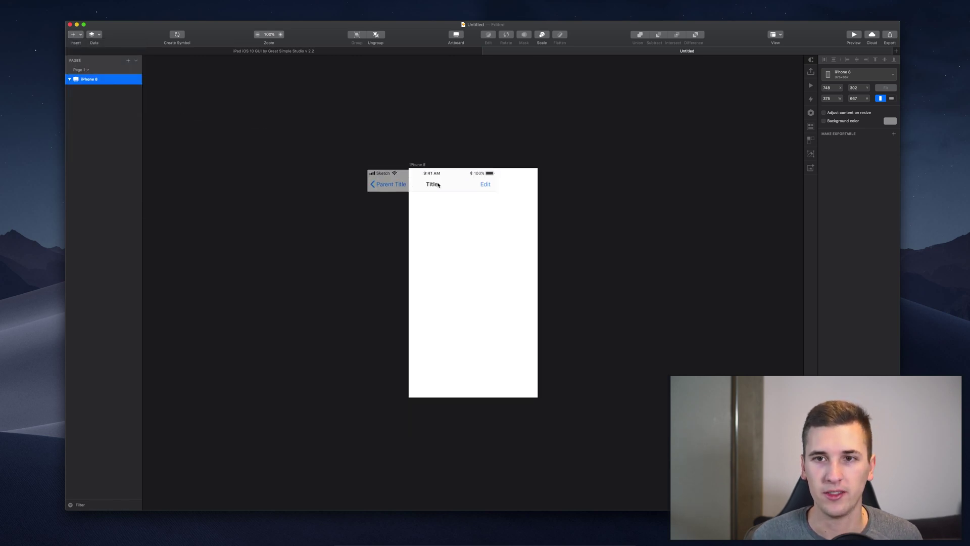
left_click(432, 191)
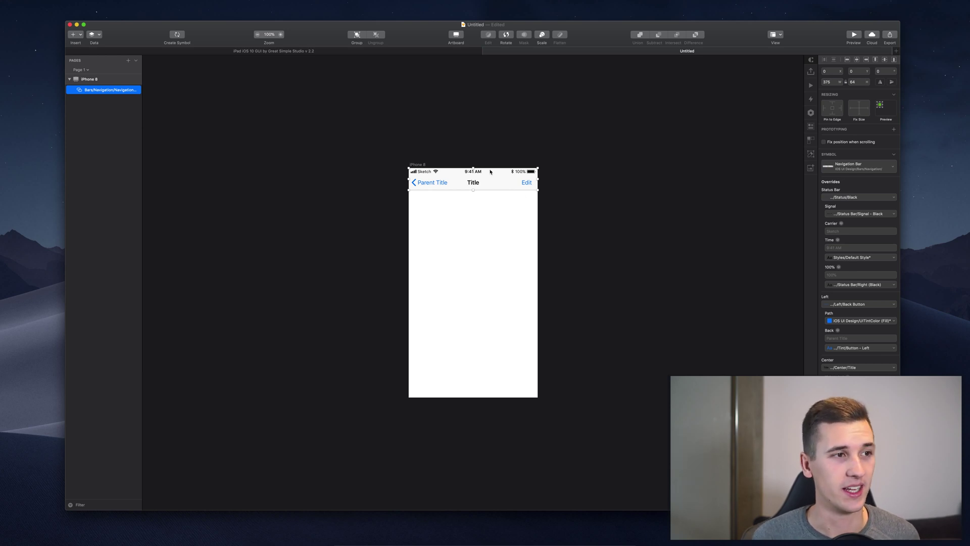
left_click(419, 165)
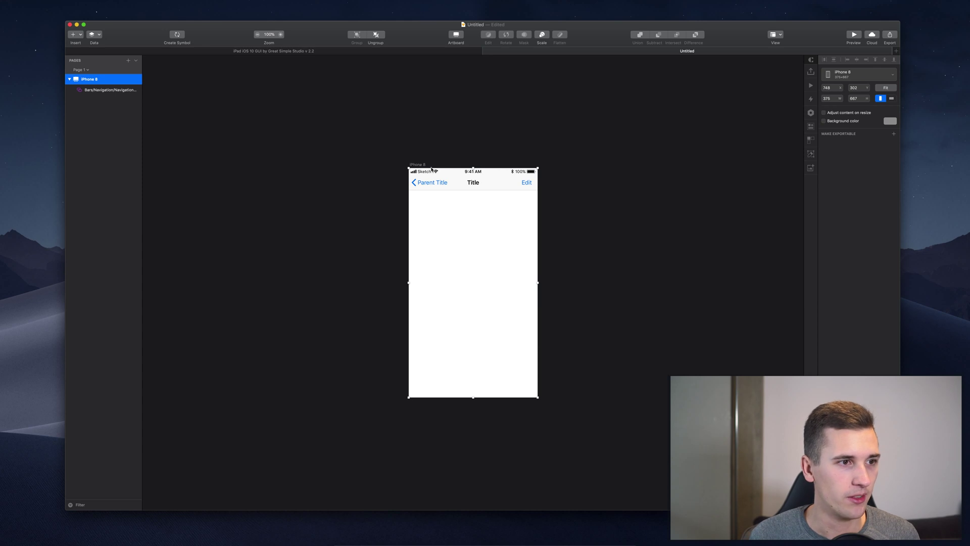
Insert the 4 Items Tab Bar symbol, centered horizontally and aligned to the artboard's bottom.
left_click(74, 34)
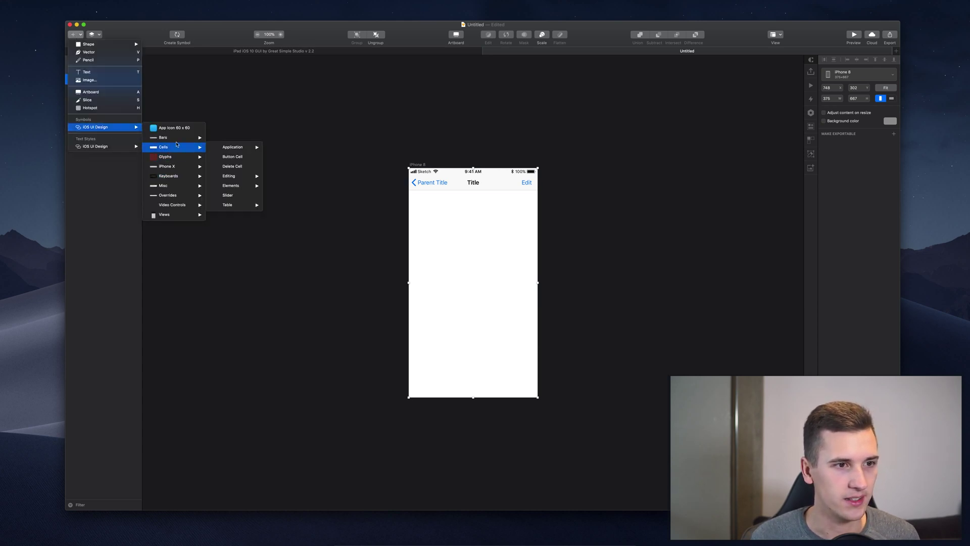
mouse_move(179, 142)
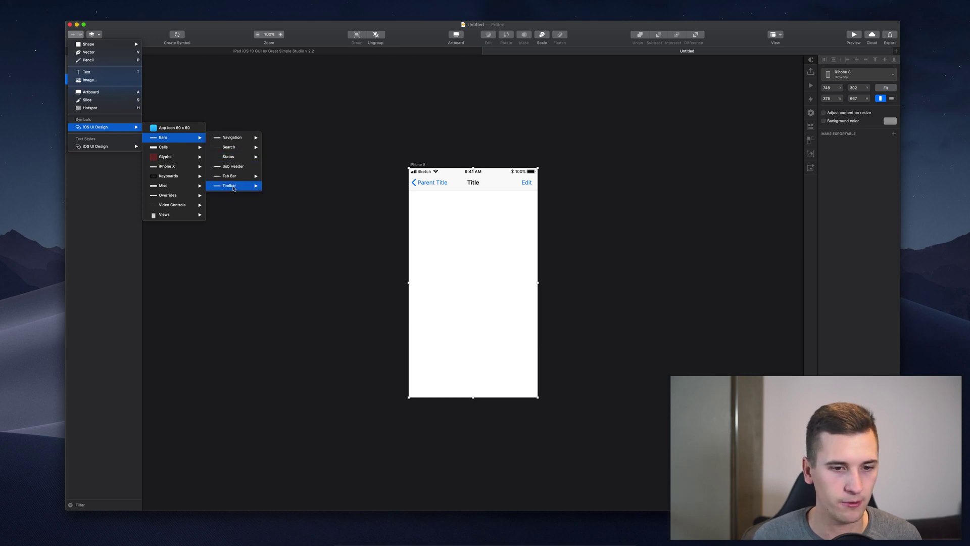
left_click(348, 210)
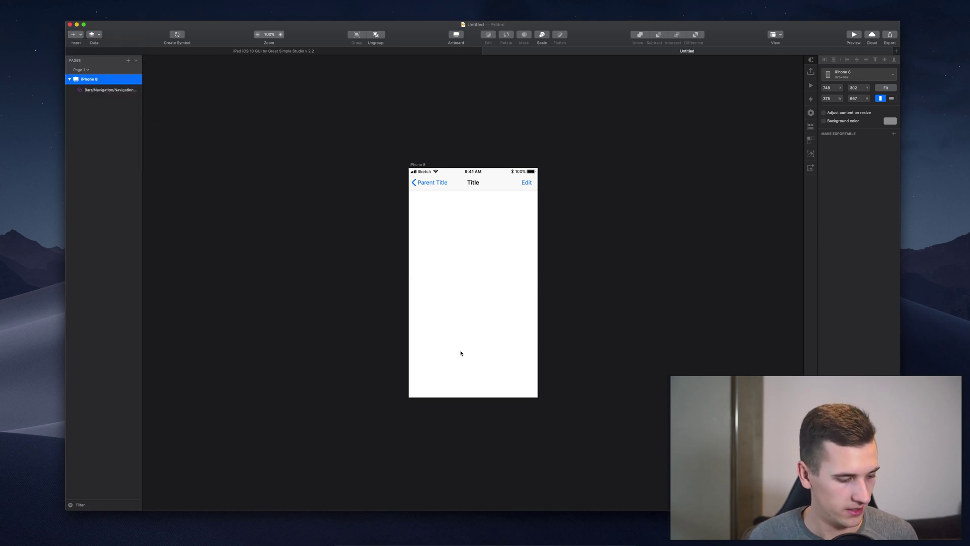
left_click(470, 385)
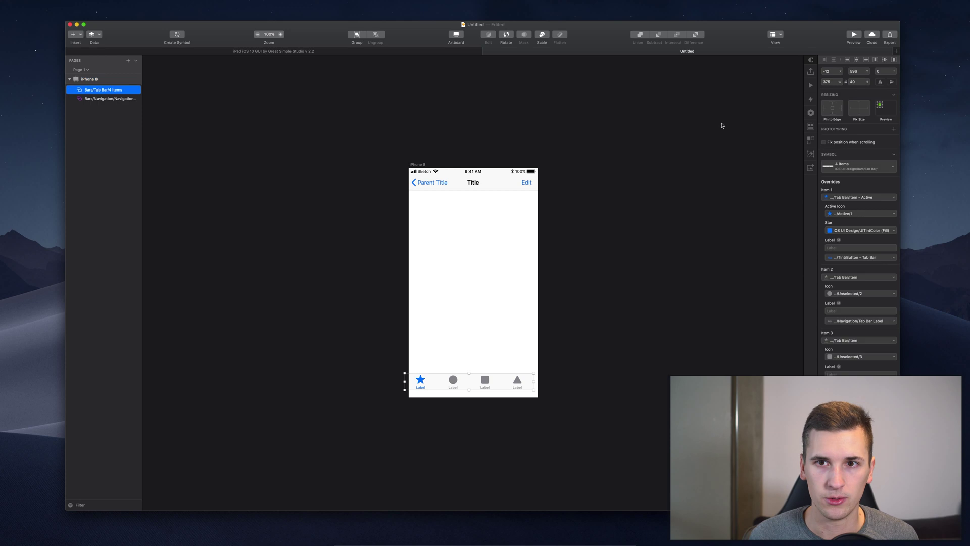
left_click(857, 59)
left_click(893, 60)
left_click(441, 173)
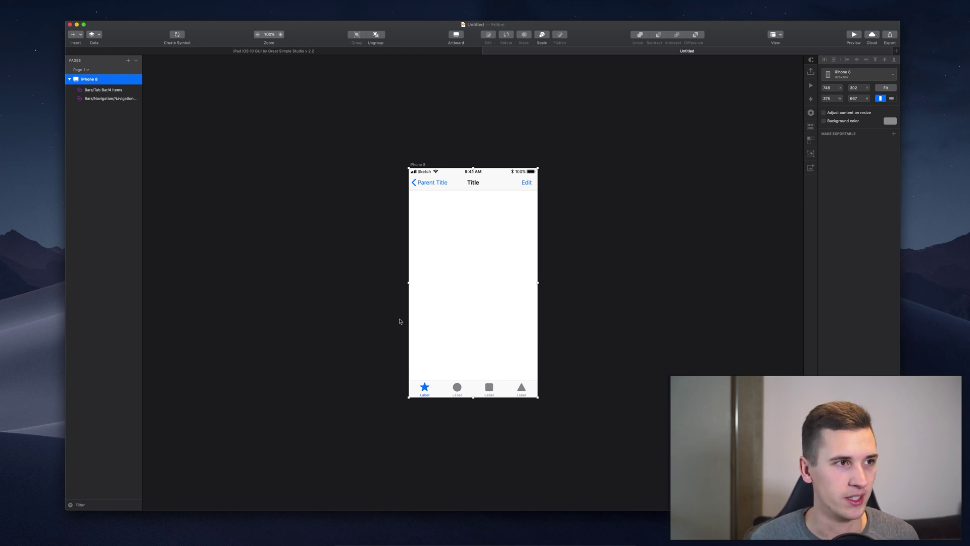
Browse the insertable iOS symbols, then dismiss the list without inserting anything.
left_click(74, 34)
mouse_move(106, 127)
mouse_move(166, 185)
key("Escape")
Add an iPhone XR artboard beside the iPhone 8 and place an iPhone X Frame symbol on it.
key("a")
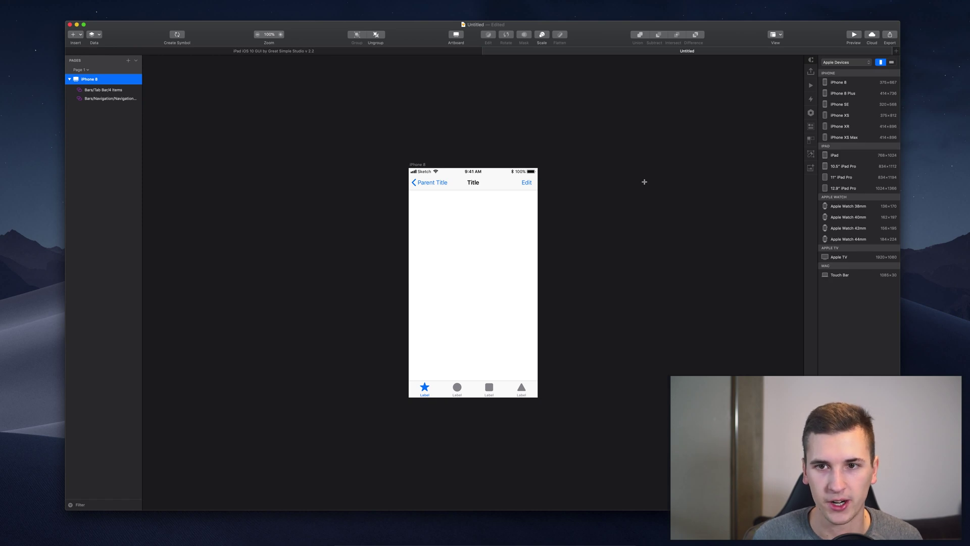
left_click(845, 126)
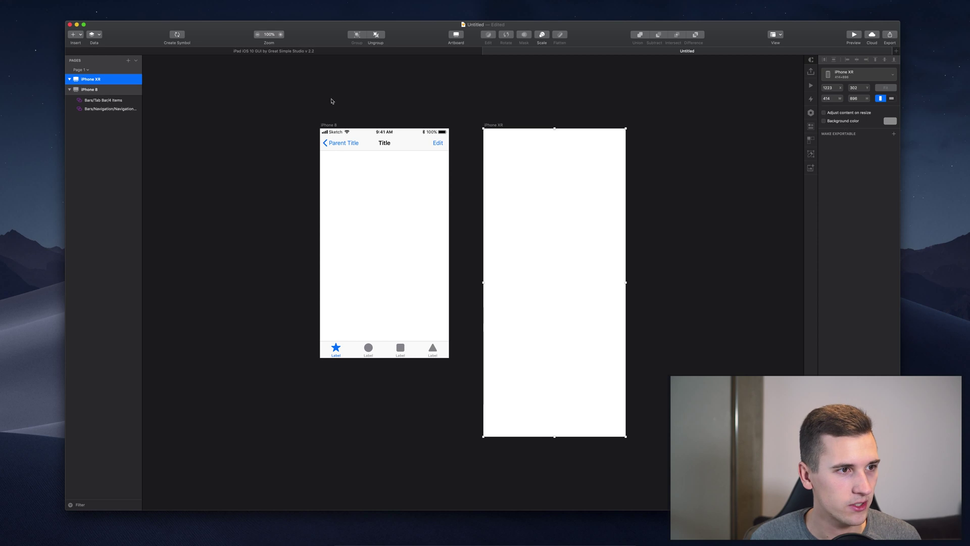
left_click(73, 36)
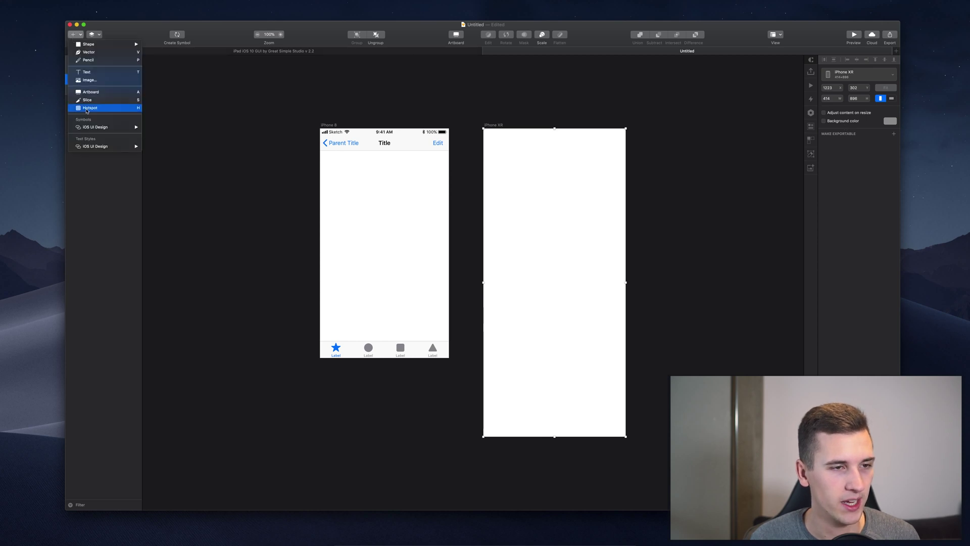
mouse_move(168, 167)
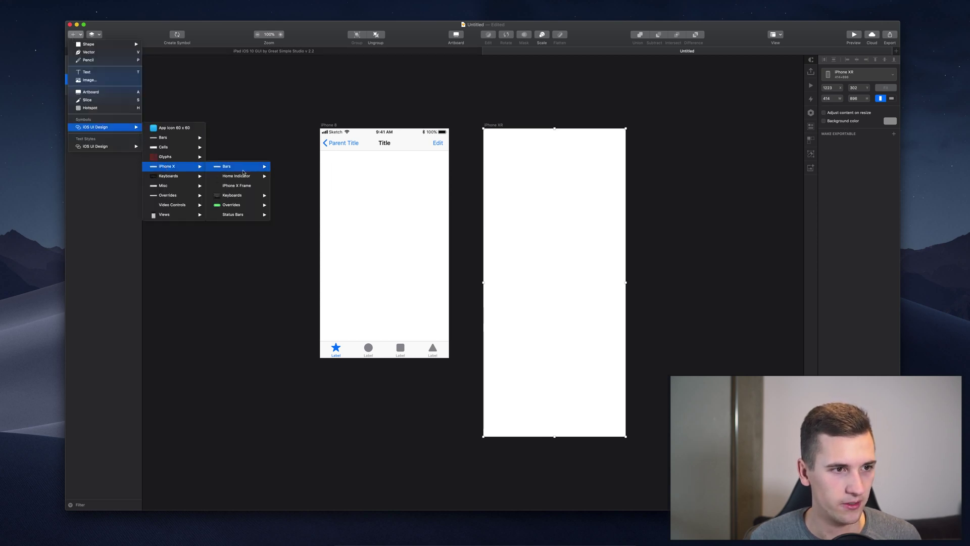
mouse_move(240, 213)
left_click(236, 185)
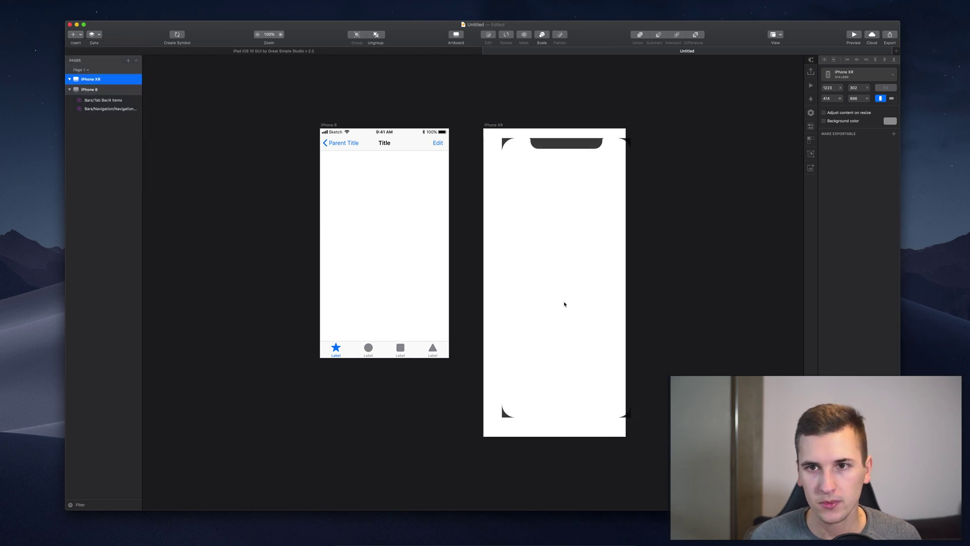
left_click(554, 274)
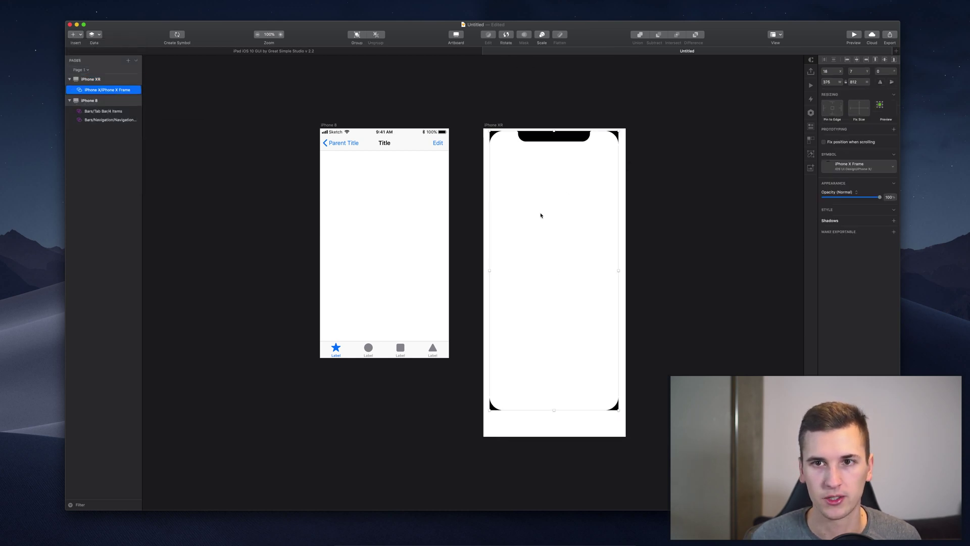
Align the frame top-left and resize the XR artboard to fit it at 375×812.
left_click(857, 61)
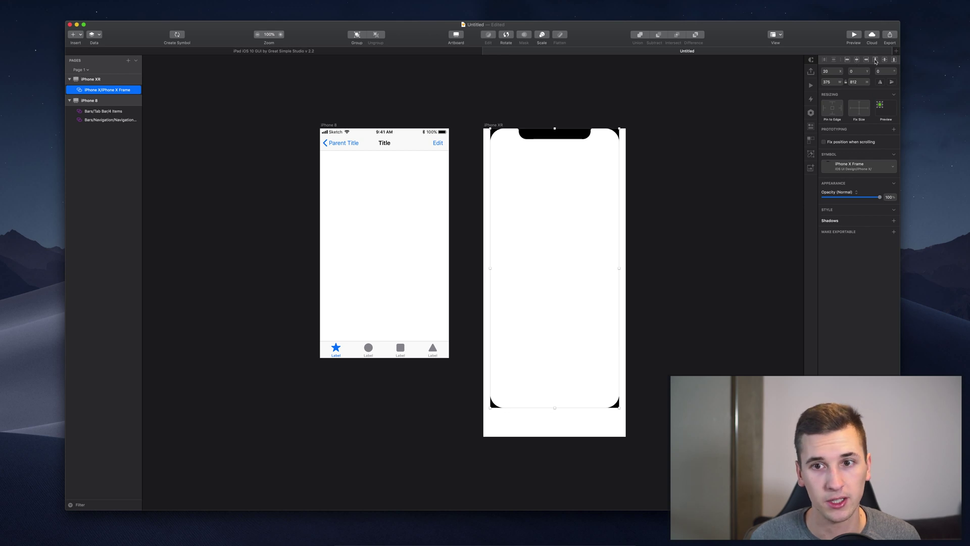
left_click(848, 61)
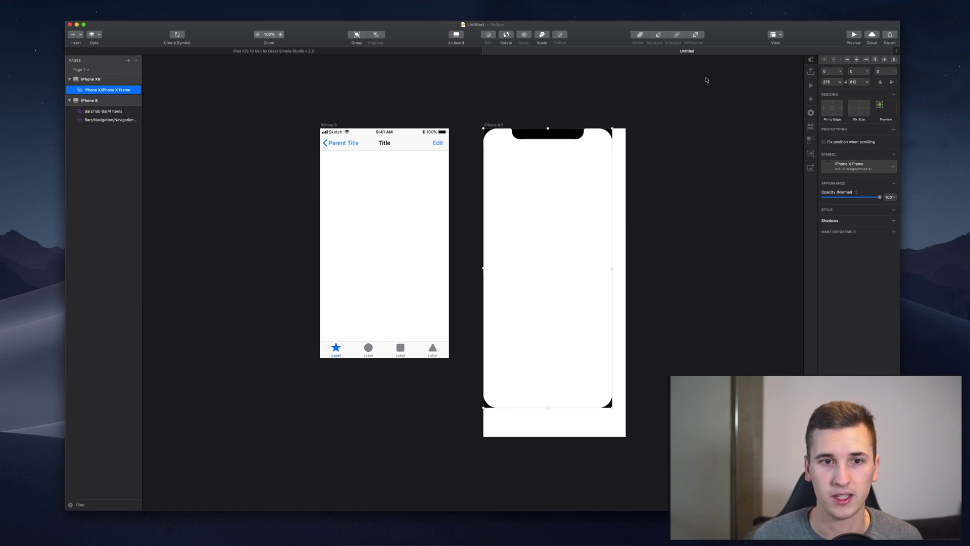
left_click(490, 124)
left_click(886, 87)
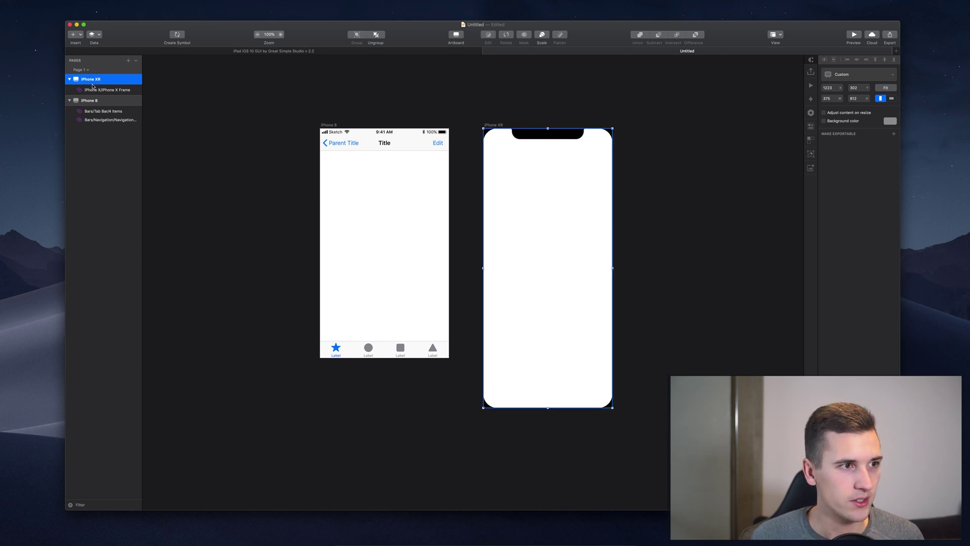
Place the 375×34 Home Indicator – On Light symbol, centered and bottom-aligned on the iPhone XR.
left_click(76, 36)
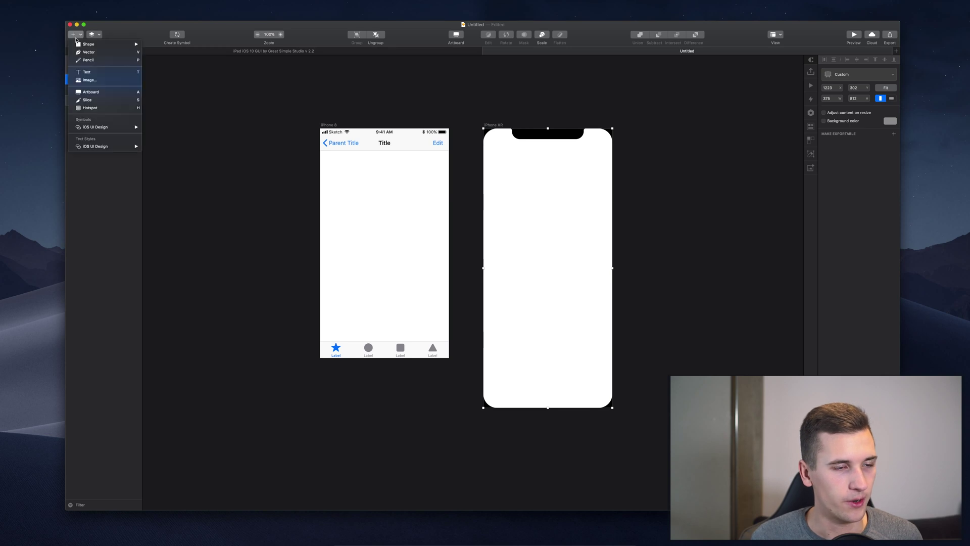
mouse_move(106, 127)
mouse_move(171, 167)
mouse_move(231, 178)
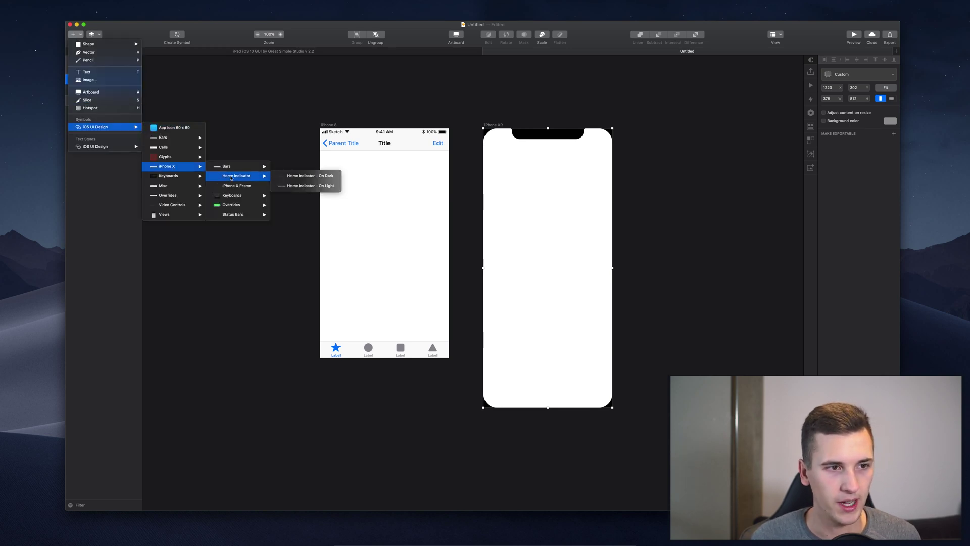
left_click(291, 187)
left_click(544, 402)
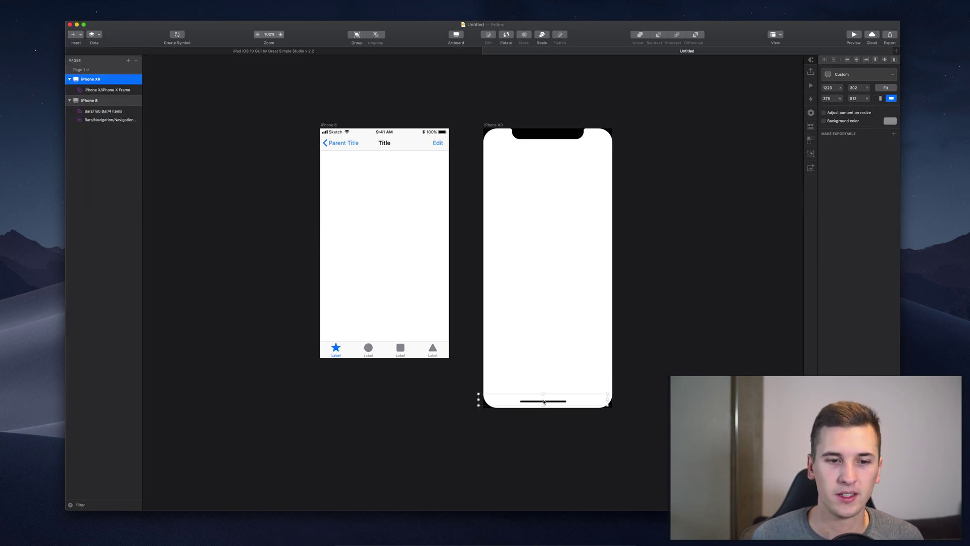
left_click(856, 60)
left_click(893, 59)
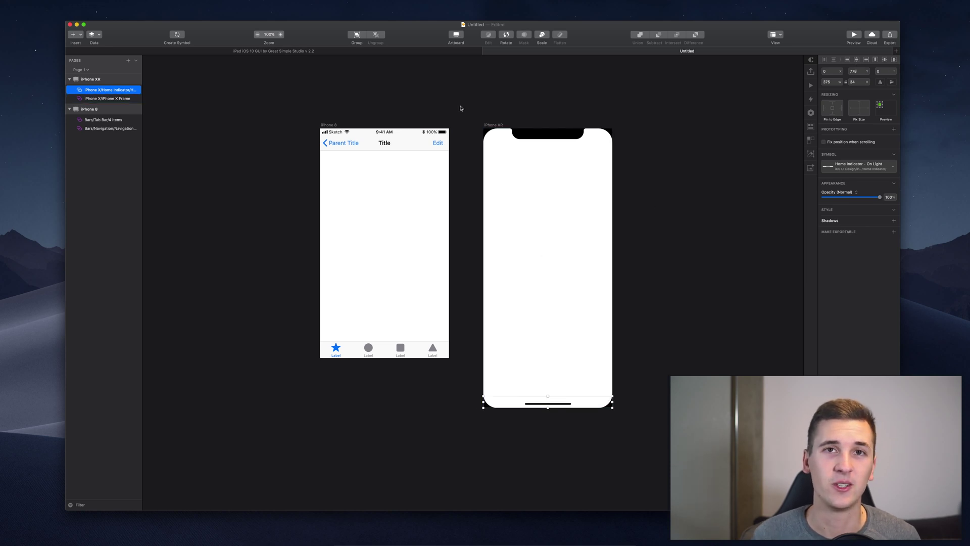
left_click(493, 125)
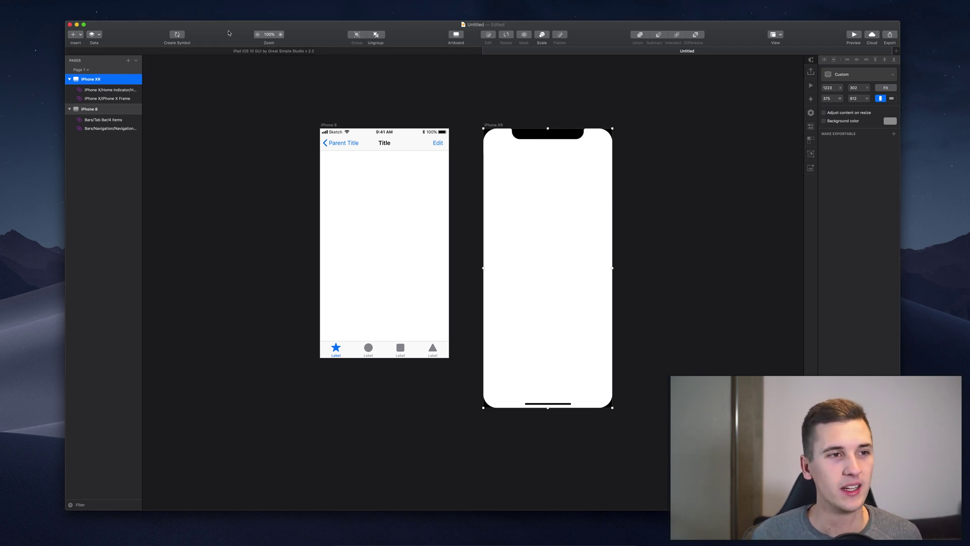
In the iPad iOS 10 GUI document, locate the Popovers group and drill into the Event popover.
left_click(239, 53)
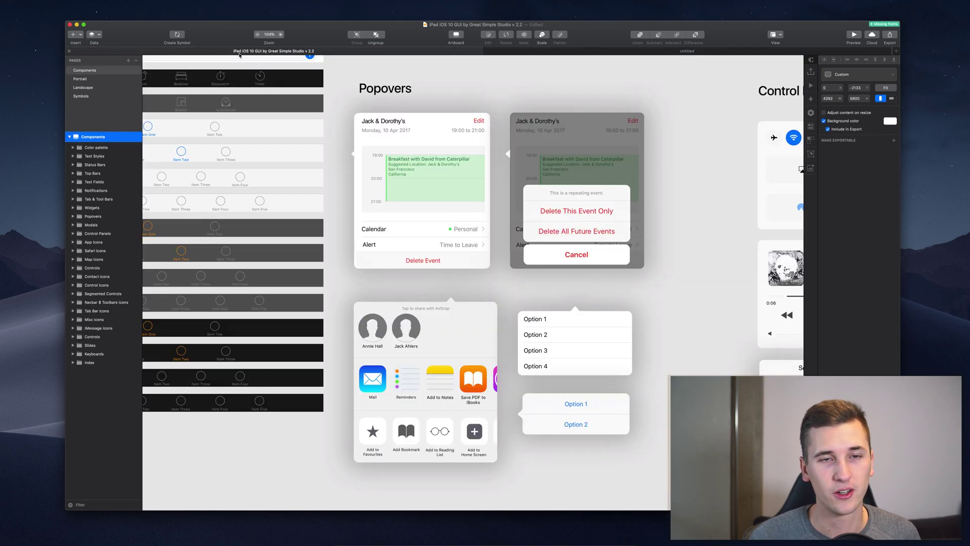
scroll(274, 90, "down", 10)
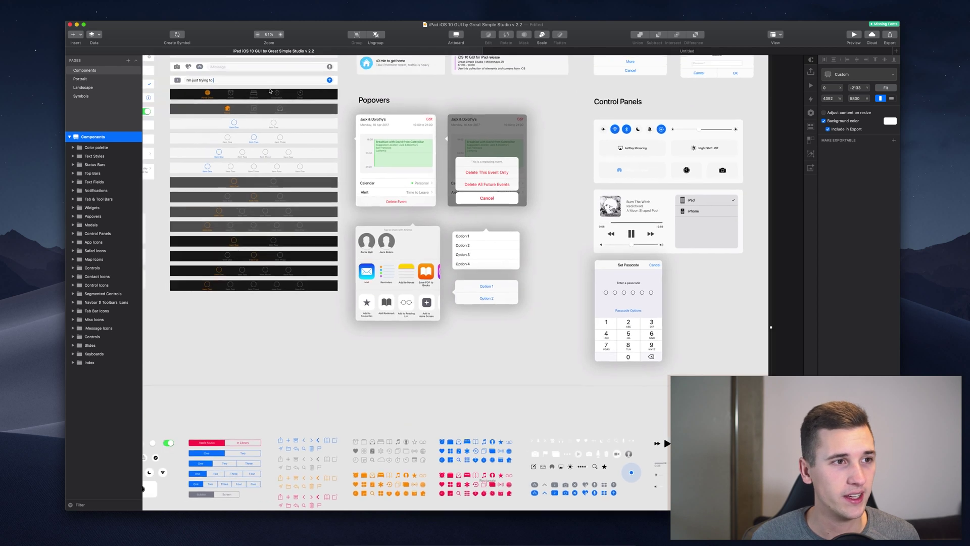
scroll(274, 91, "left", 6)
scroll(273, 90, "up", 4)
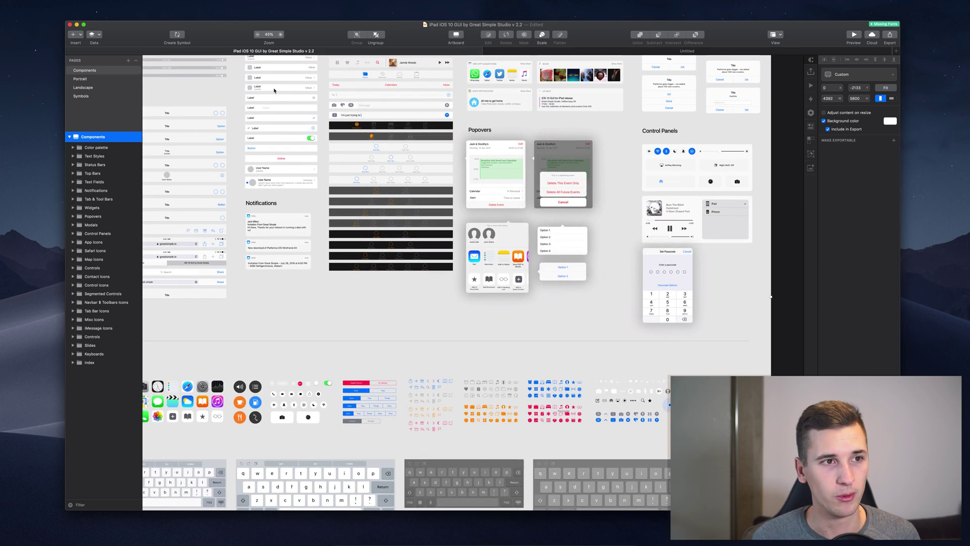
scroll(274, 90, "up", 3)
scroll(274, 91, "right", 3)
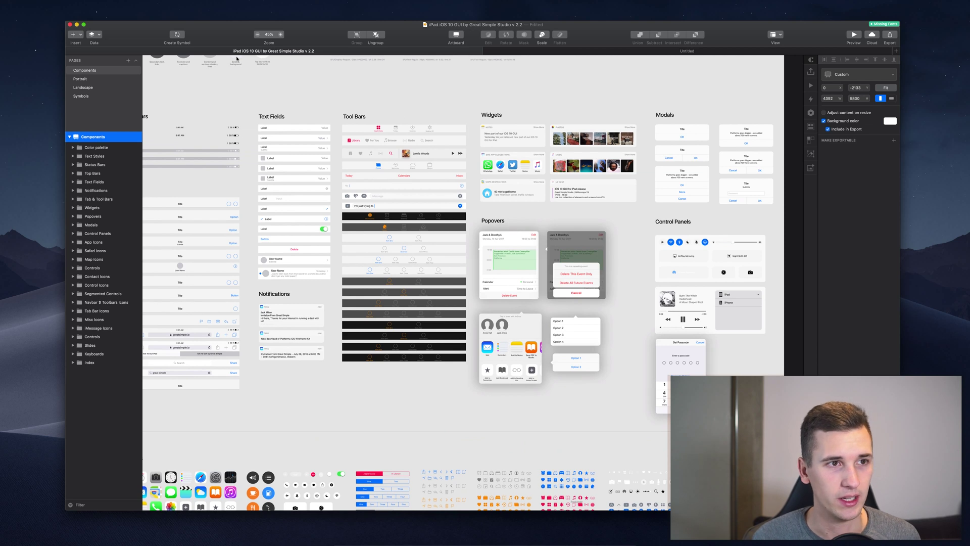
scroll(405, 99, "down", 3)
scroll(405, 98, "right", 2)
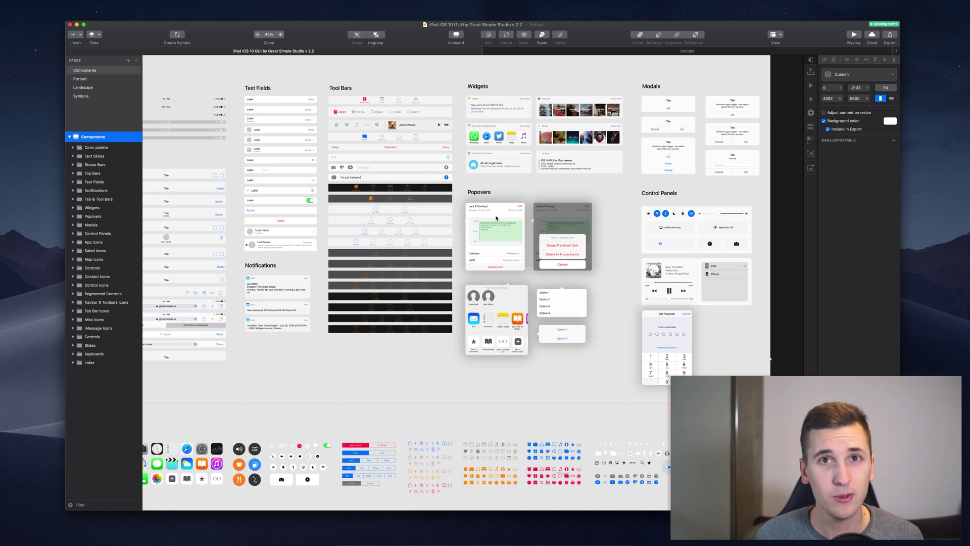
scroll(514, 252, "up", 5)
left_click(451, 166)
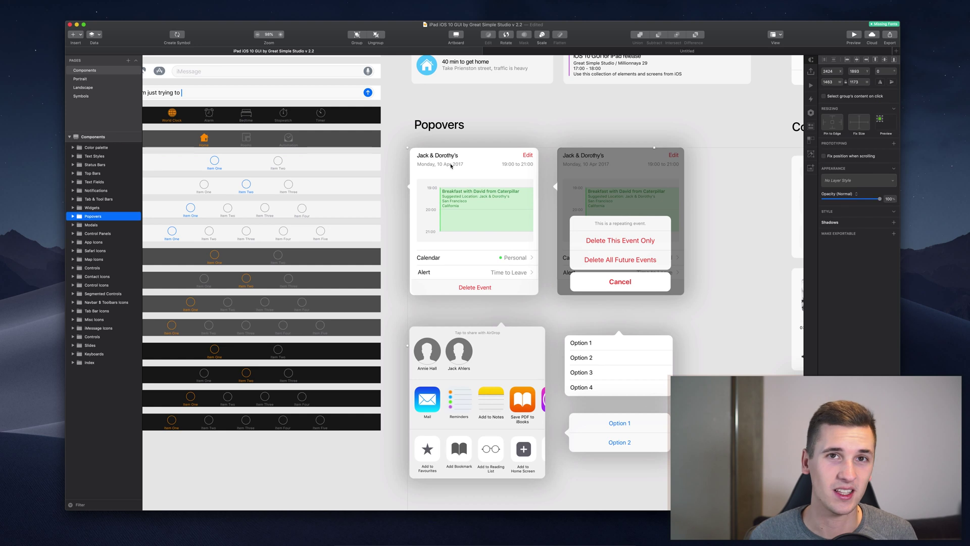
double_click(451, 166)
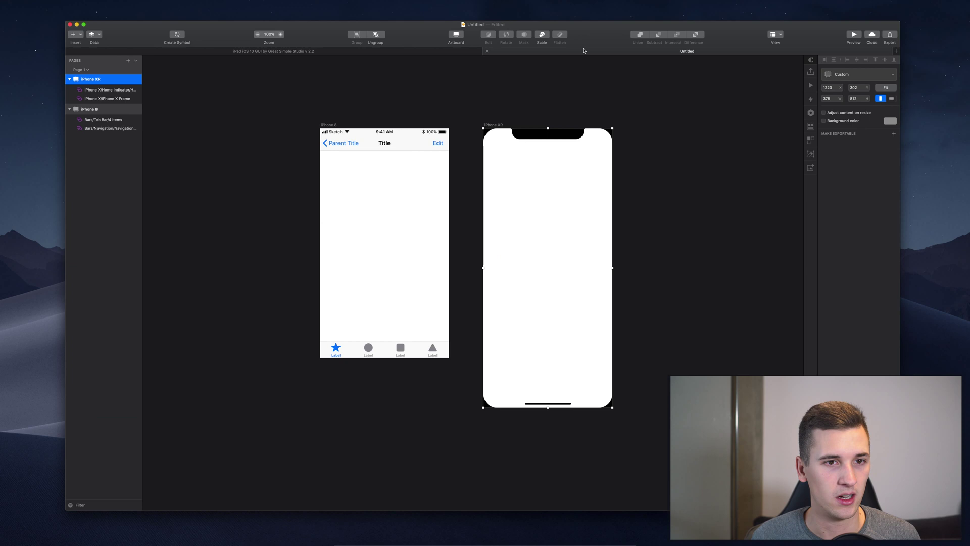
Paste the Event popover onto the iPhone XR artboard and nudge it right with Shift+Right.
left_click(586, 51)
left_click(338, 126)
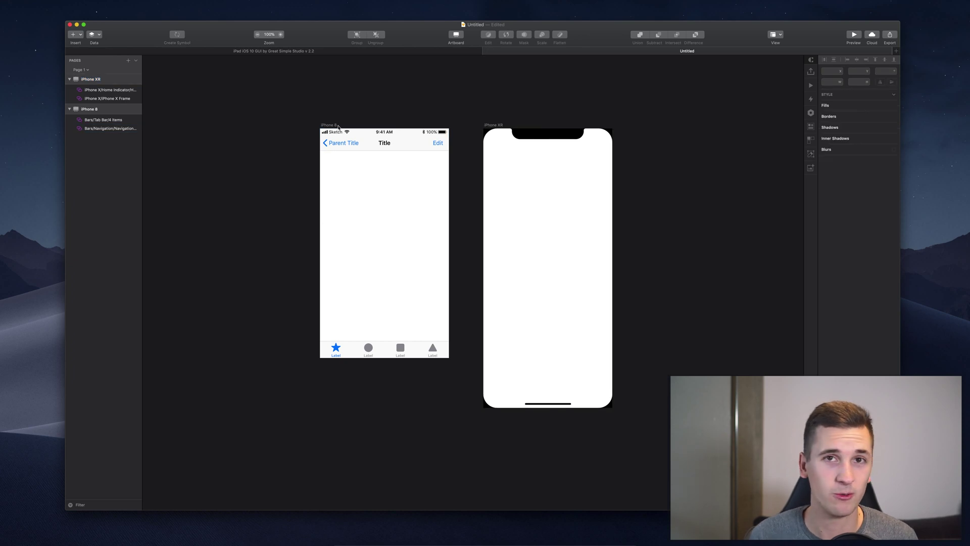
left_click(484, 125)
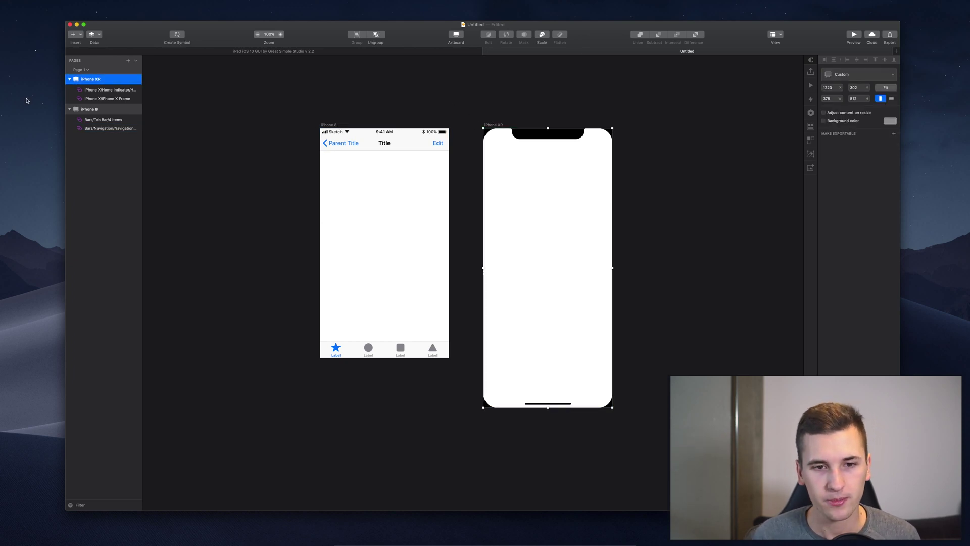
left_click(104, 90)
key("super+v")
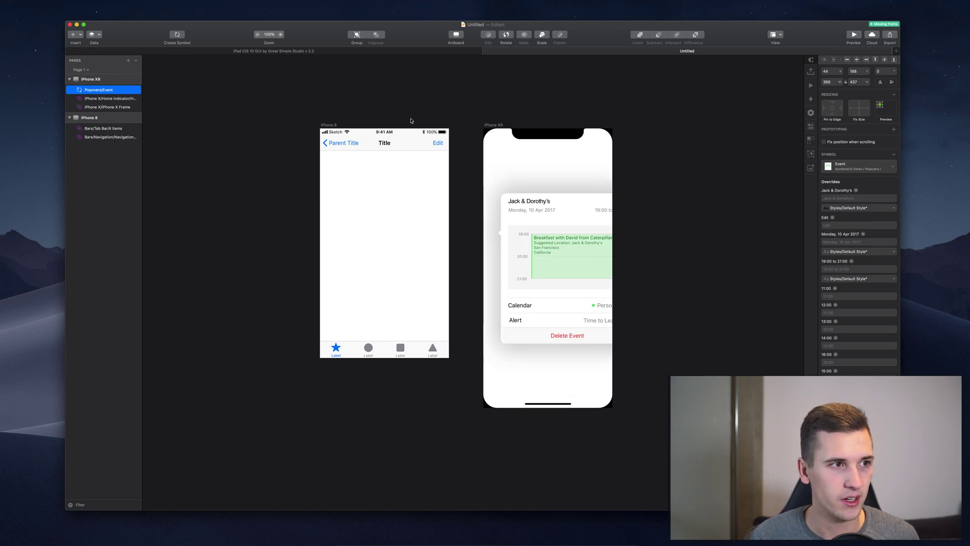
key("shift+Right")
key("shift+Right")
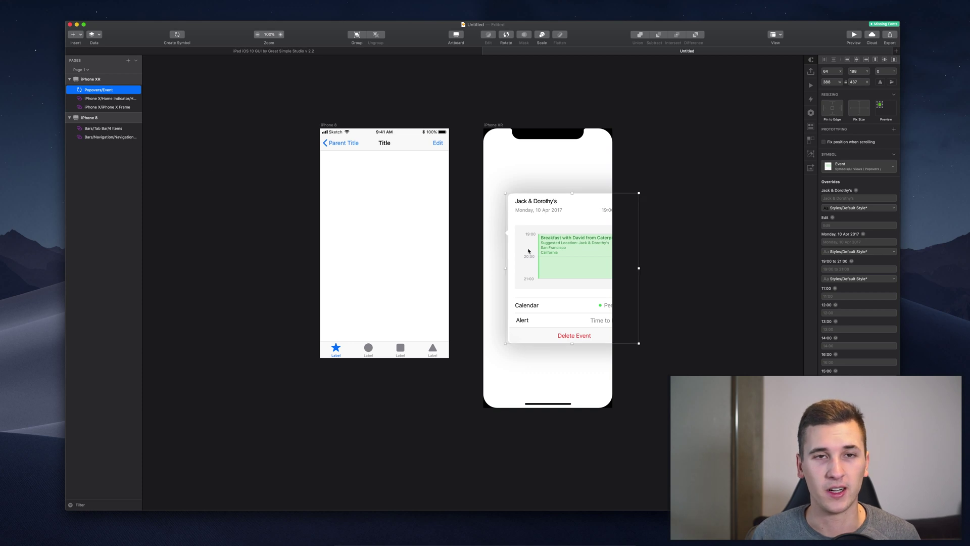
left_click(687, 164)
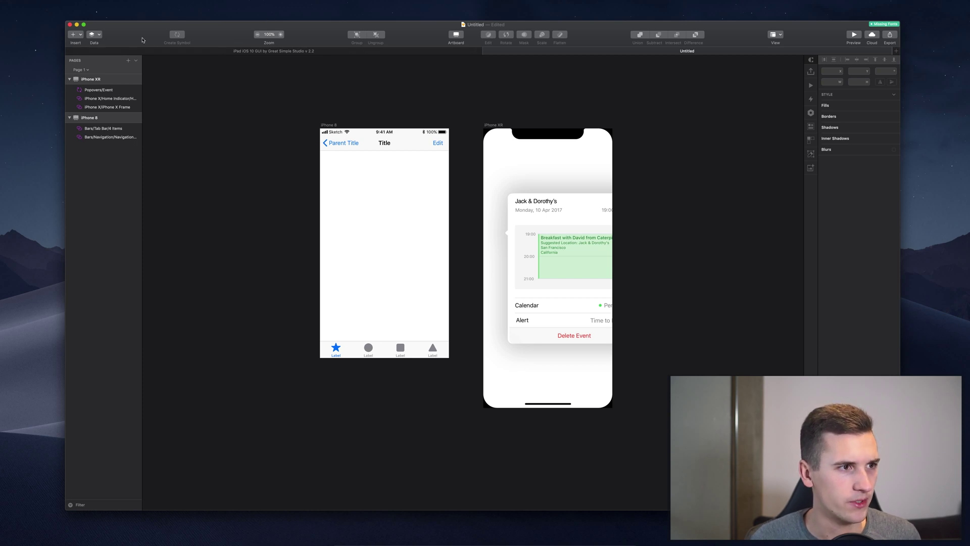
Create the Untitled 2 document from File > New from Template > iOS App Icon.
left_click(76, 37)
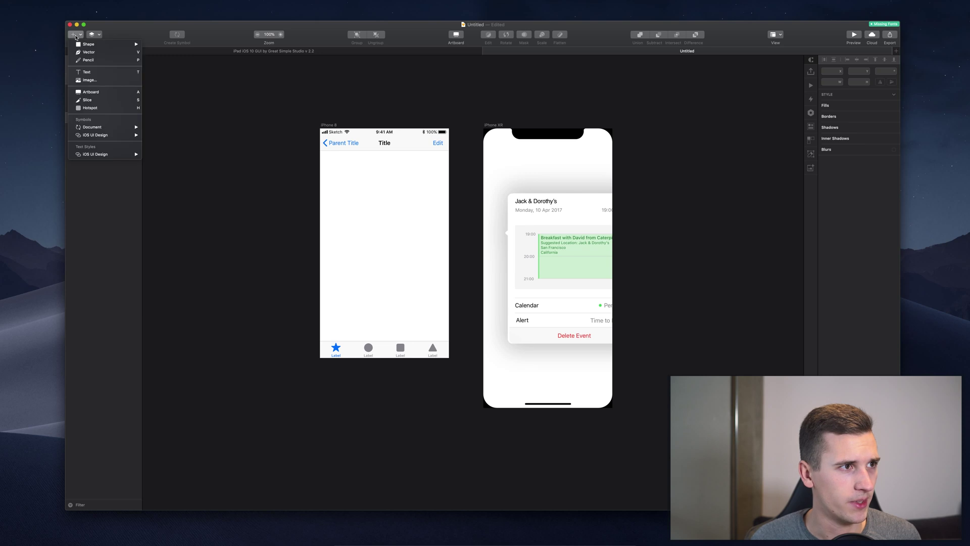
left_click(127, 31)
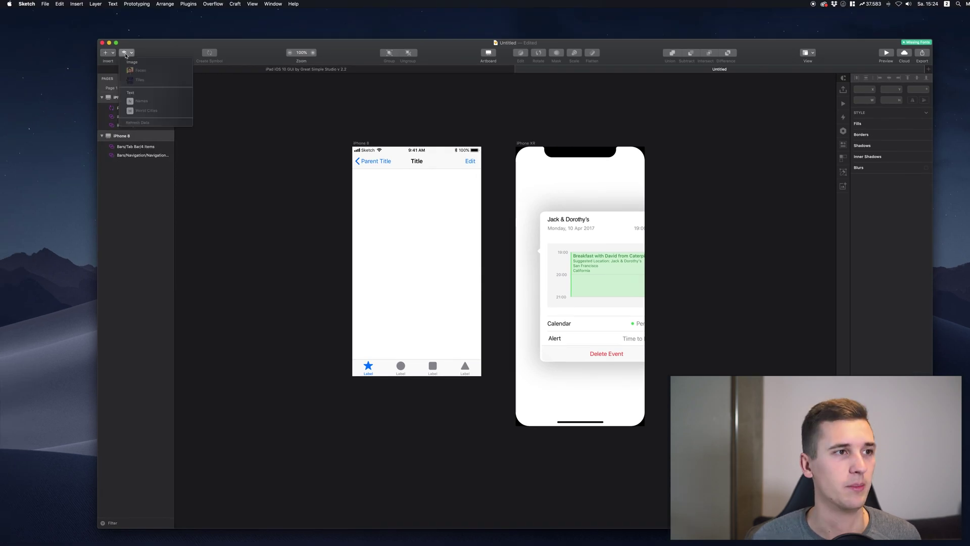
left_click(45, 4)
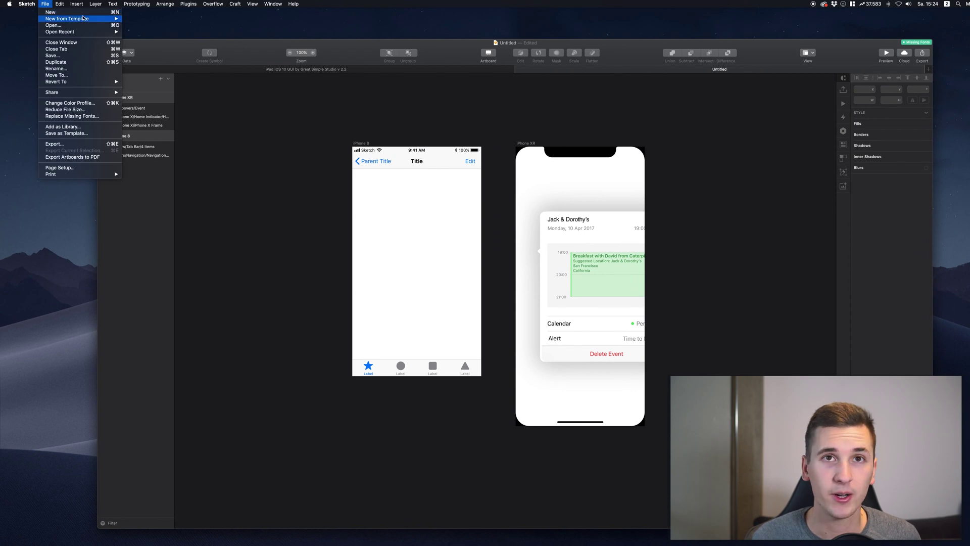
mouse_move(83, 19)
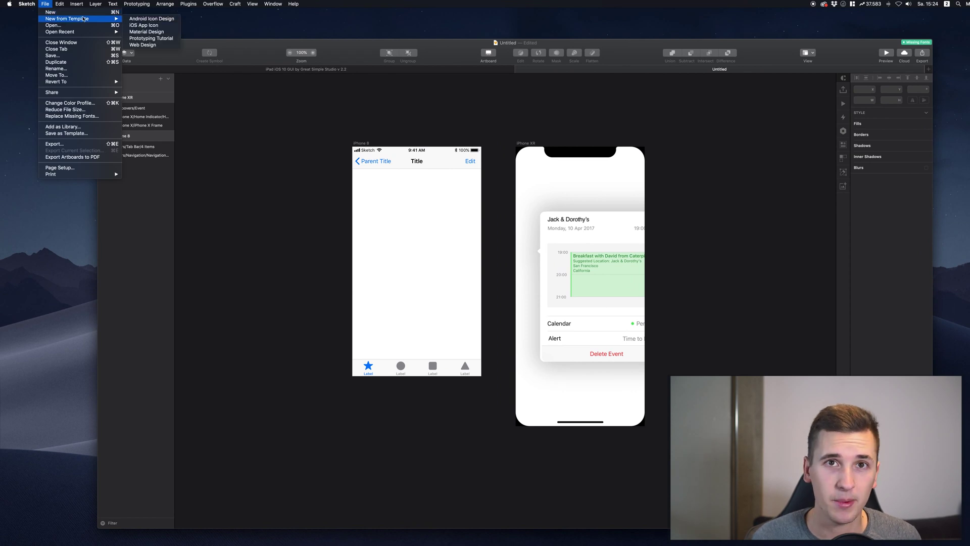
left_click(145, 25)
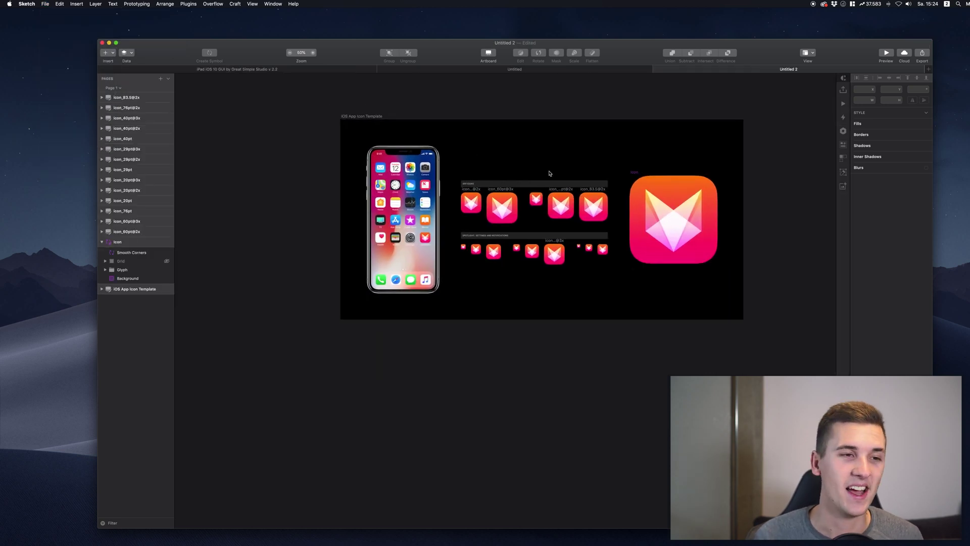
Inspect the fox app icon and its Smooth Corners master, and show the Grid layer overlay.
left_click(637, 214)
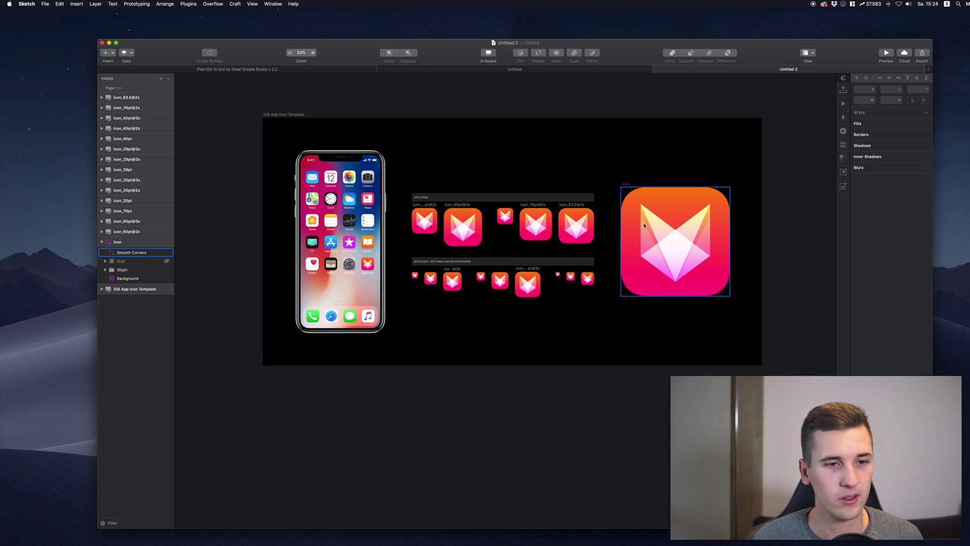
scroll(645, 226, "right", 2)
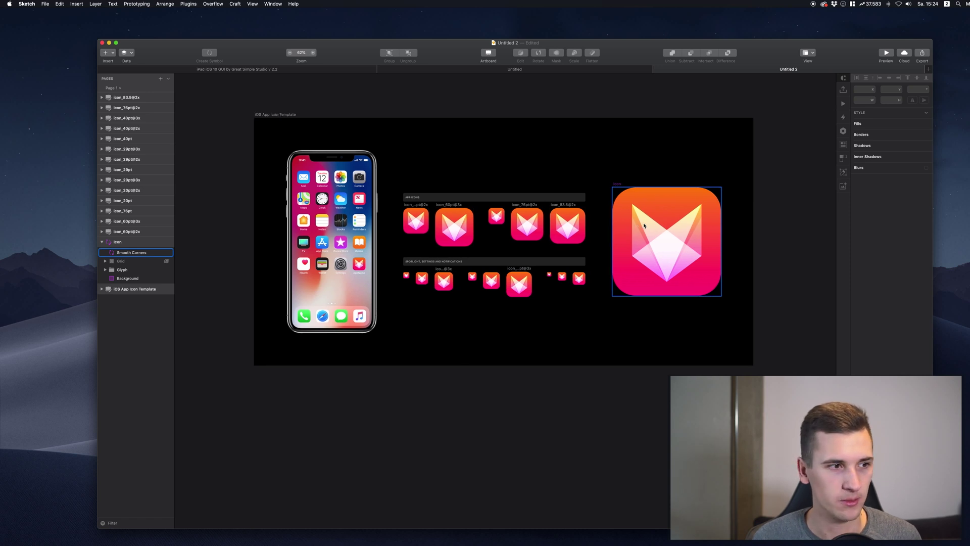
left_click(343, 81)
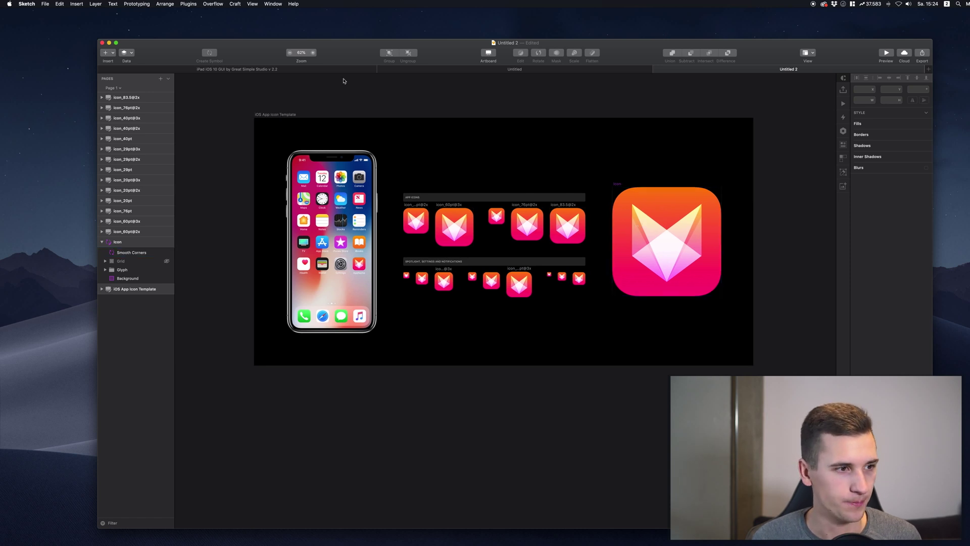
double_click(666, 219)
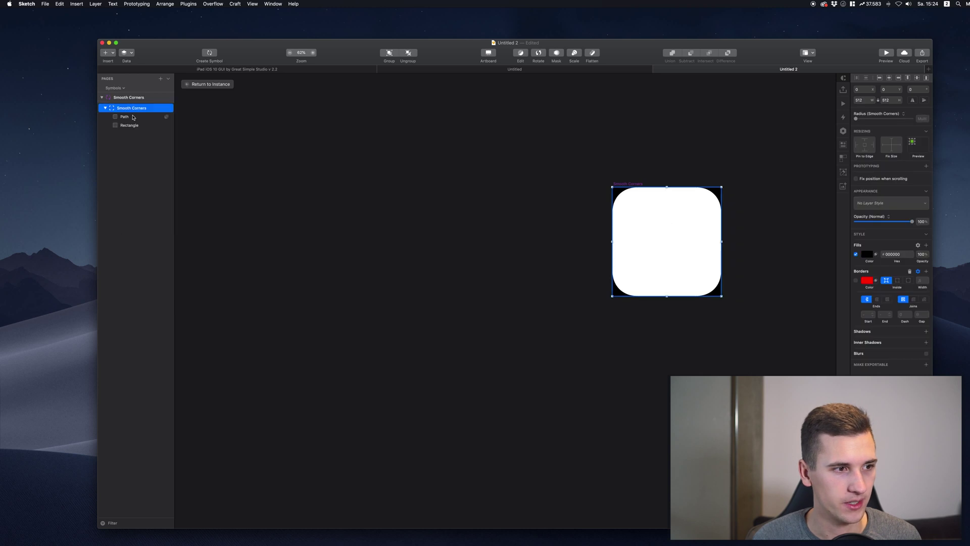
left_click(207, 83)
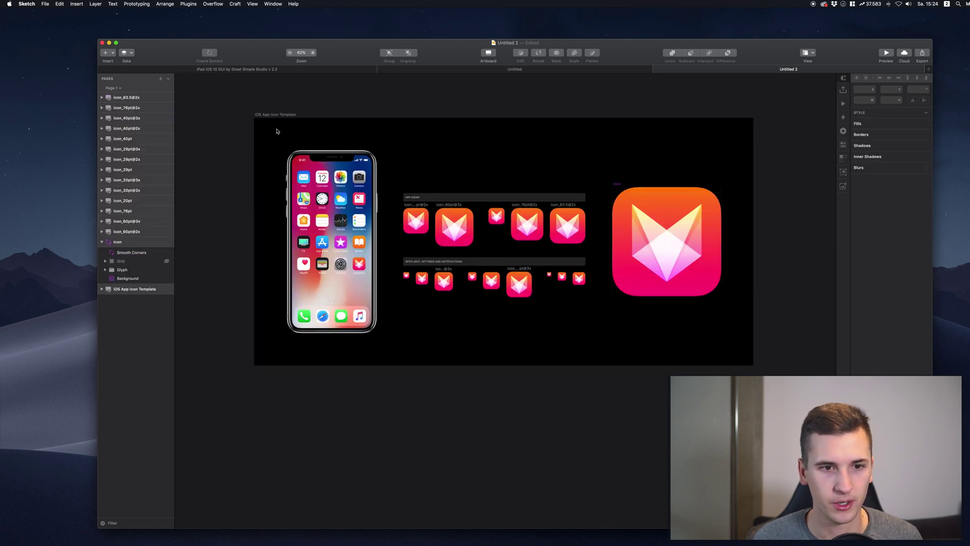
left_click(152, 261)
left_click(167, 261)
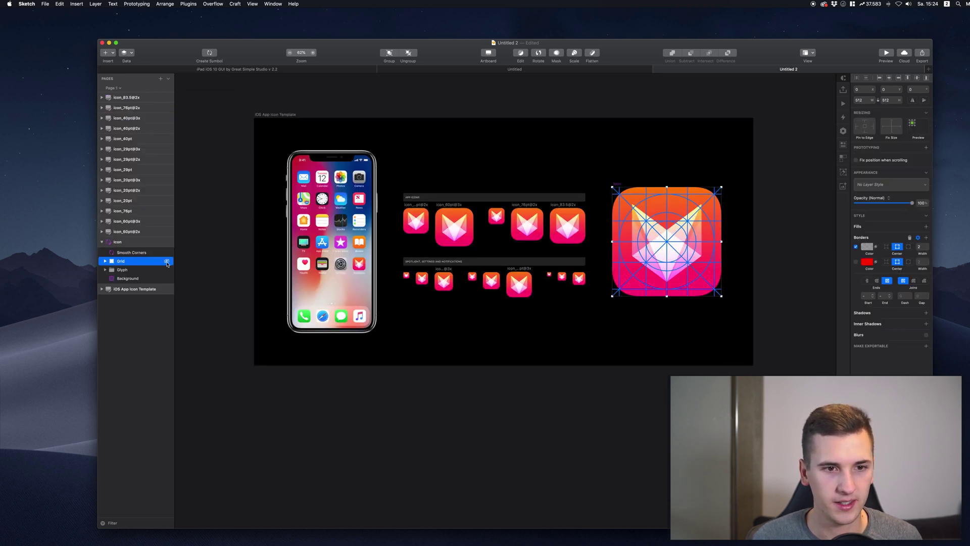
Look over the icon canvas, then bring up the File > New from Template submenu.
scroll(537, 204, "up", 5)
scroll(499, 269, "down", 2)
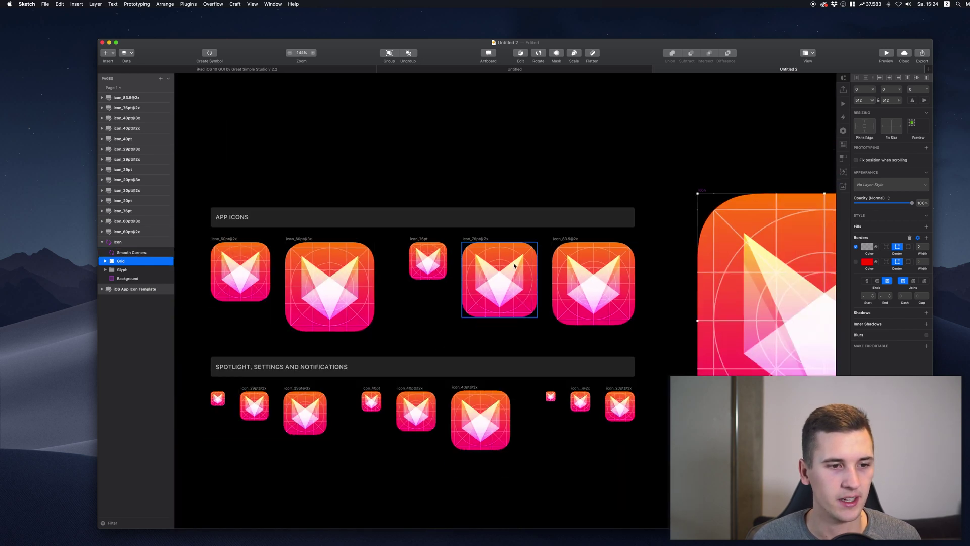
scroll(311, 291, "left", 5)
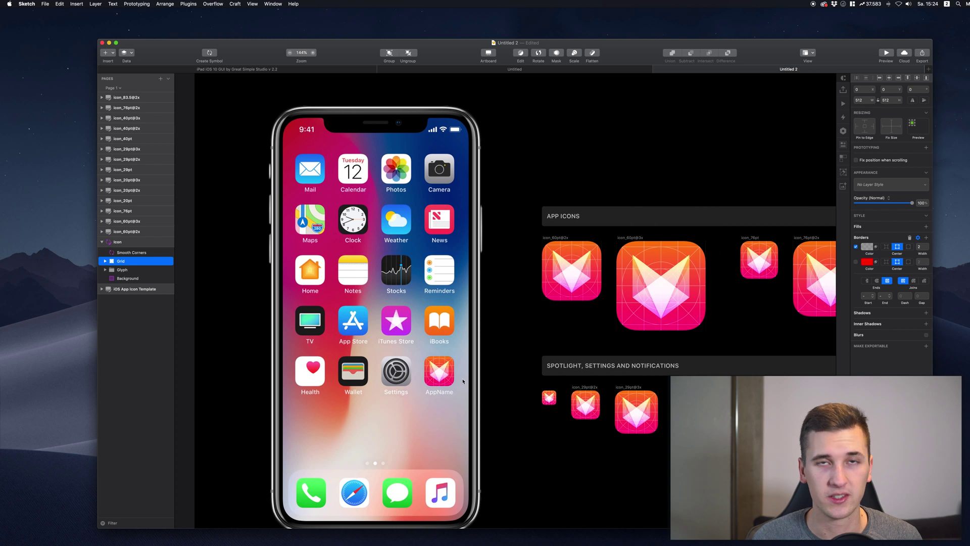
scroll(337, 373, "up", 6)
scroll(394, 354, "down", 10)
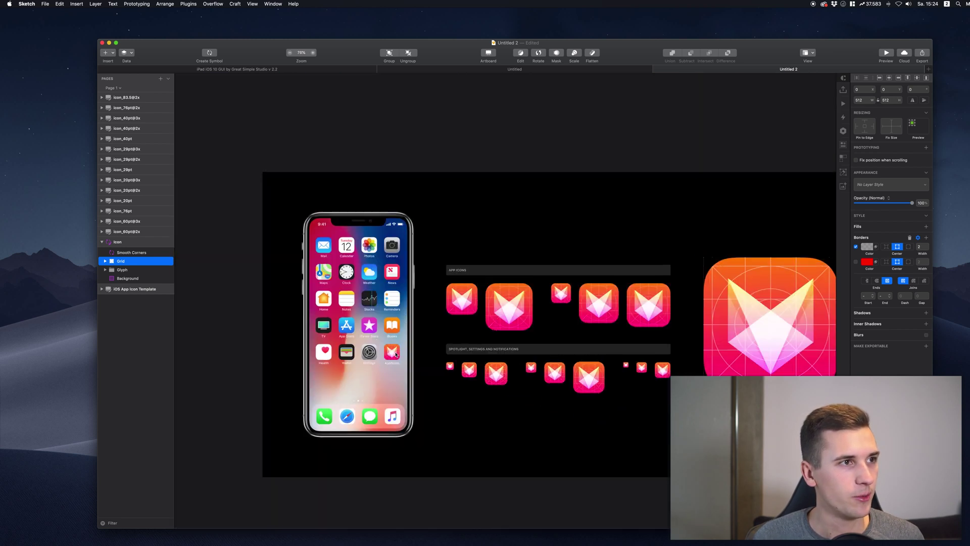
scroll(594, 294, "up", 3)
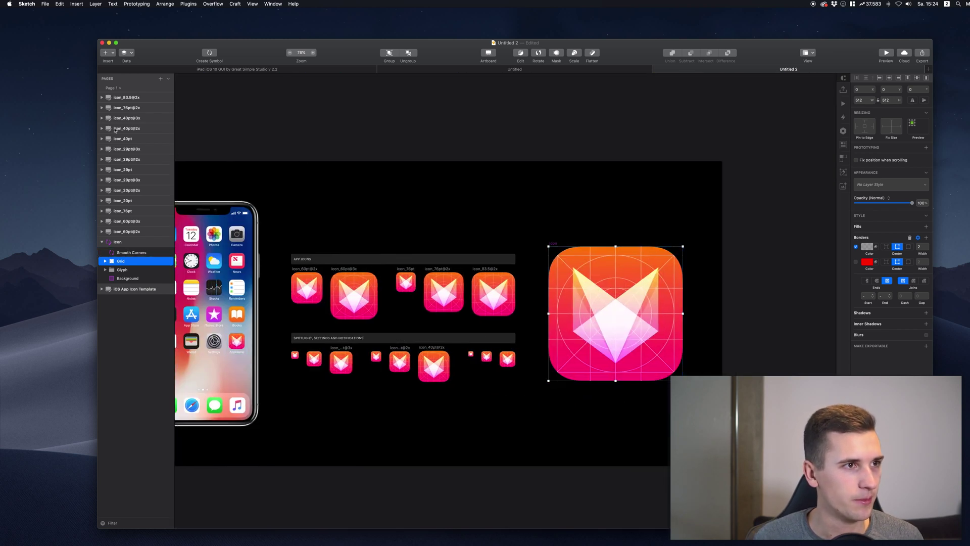
left_click(45, 3)
mouse_move(81, 18)
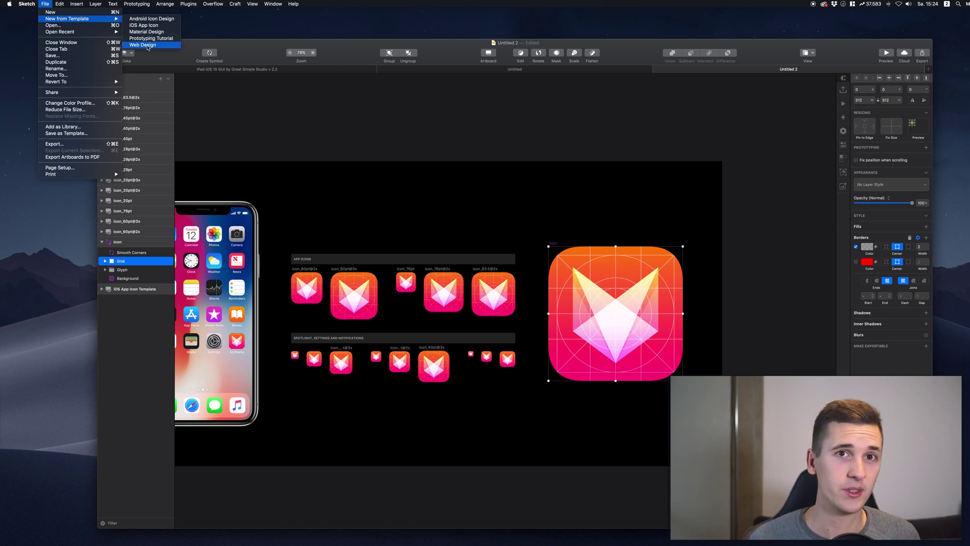
Create Untitled 3 from the Material Design template, showing its Sticker Sheet.
left_click(429, 108)
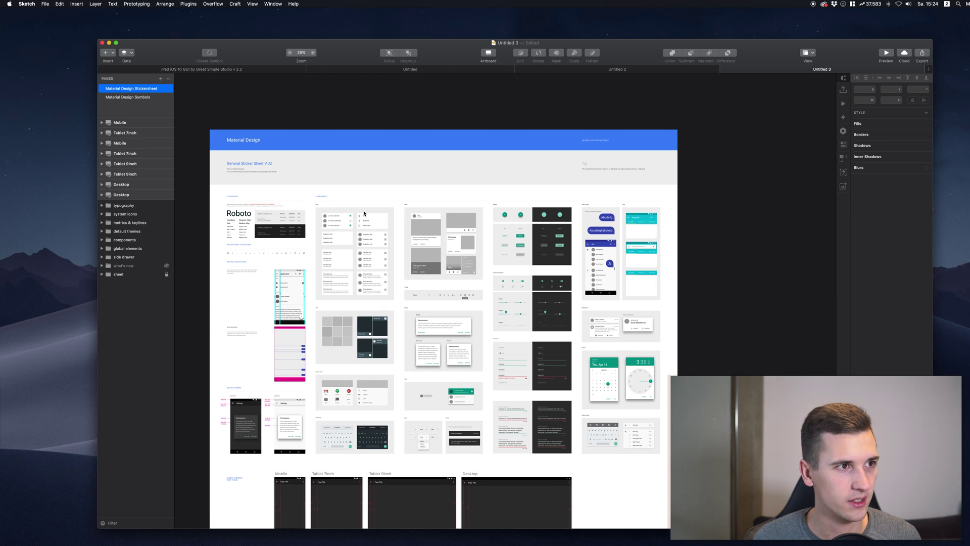
scroll(323, 234, "up", 5)
scroll(323, 235, "down", 5)
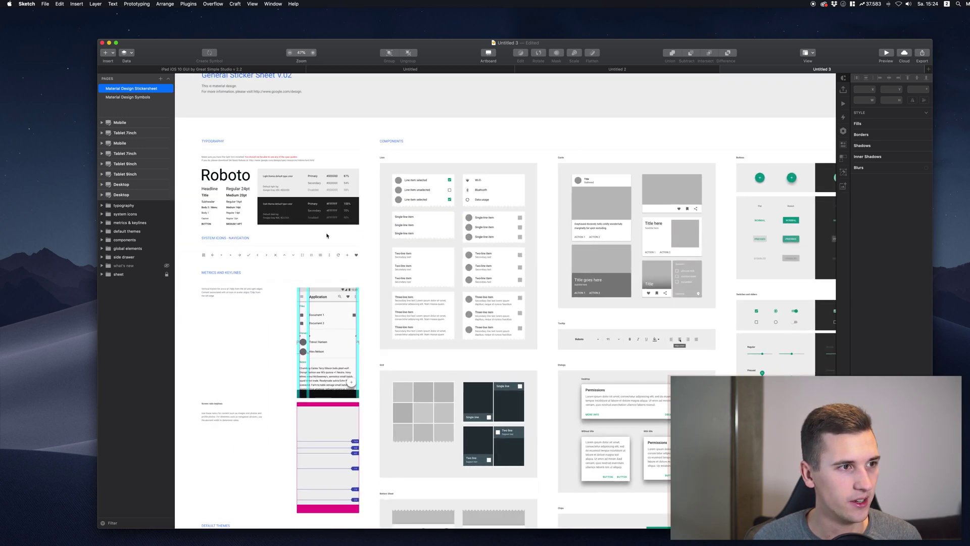
Browse the Insert symbol libraries, then reopen File > New from Template.
left_click(108, 52)
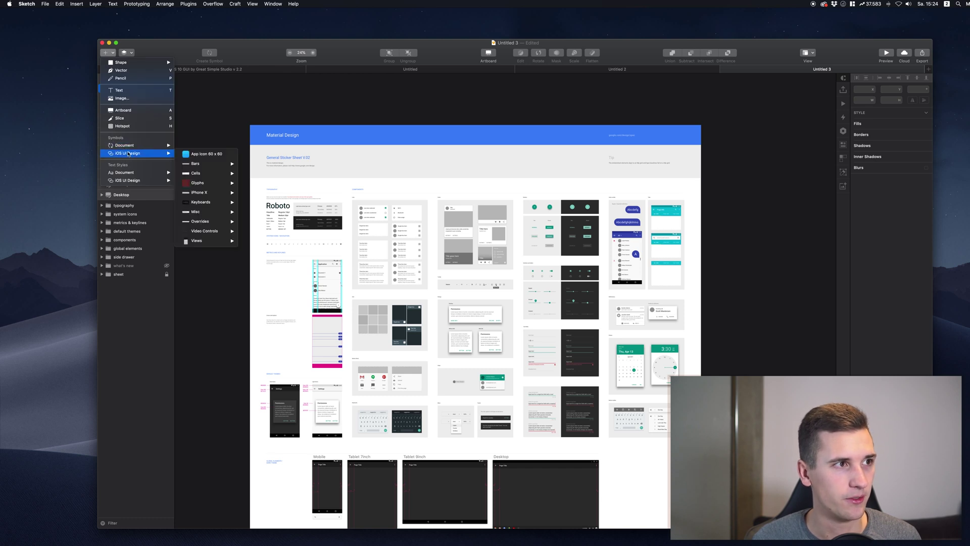
mouse_move(134, 148)
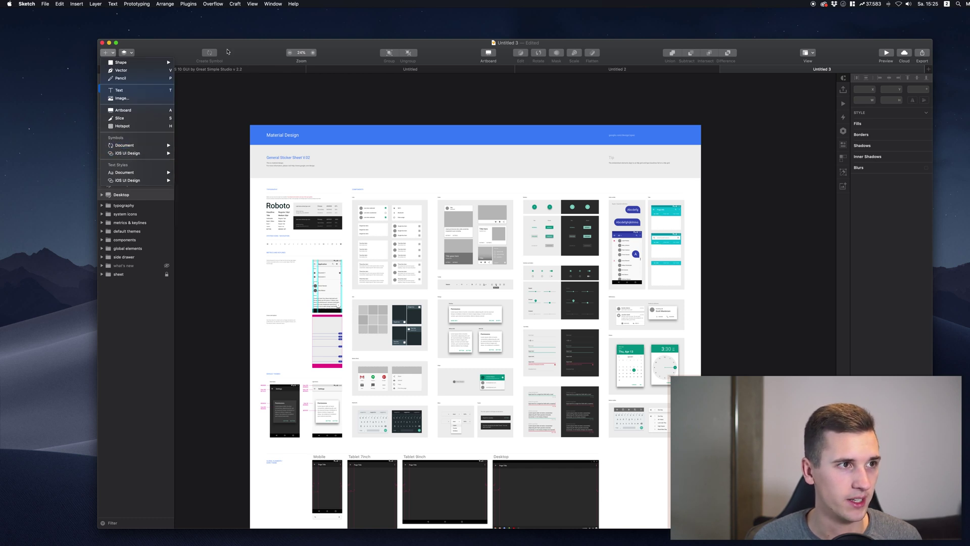
left_click(45, 4)
left_click(45, 3)
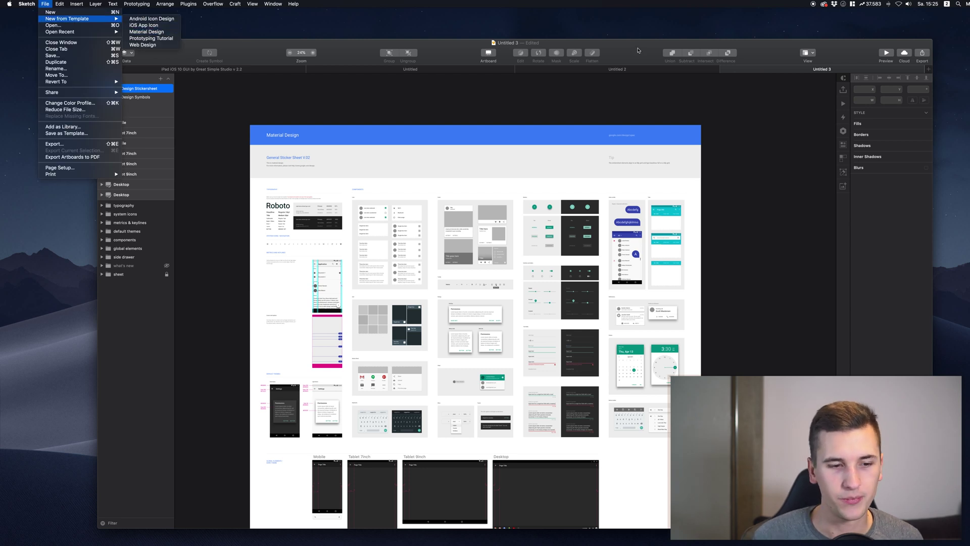
Dismiss the template list and browse the Material Design stickersheet's buttons, switches, sliders, dialogs and pickers.
left_click(493, 38)
scroll(568, 201, "up", 5)
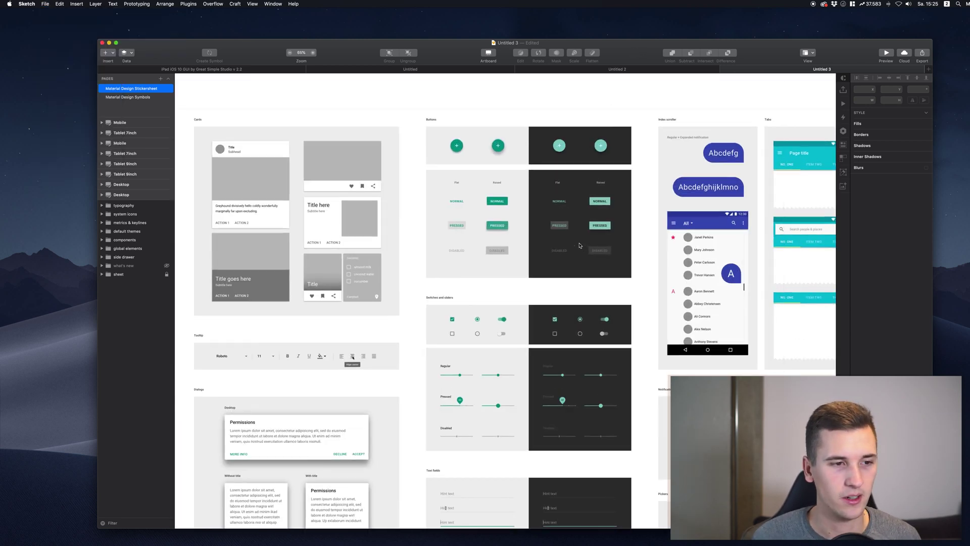
scroll(580, 226, "down", 2)
scroll(580, 226, "down", 10)
scroll(580, 226, "right", 8)
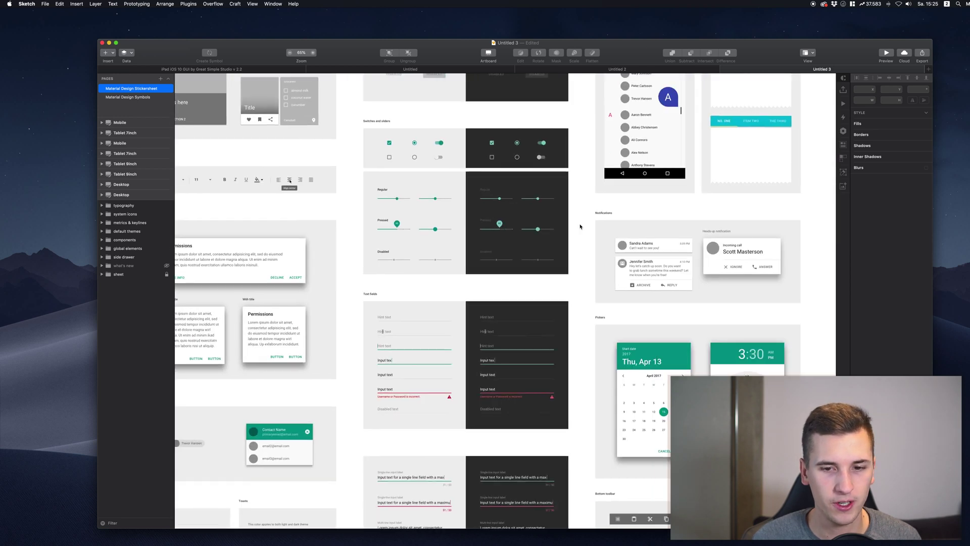
scroll(580, 227, "left", 16)
scroll(580, 226, "down", 2)
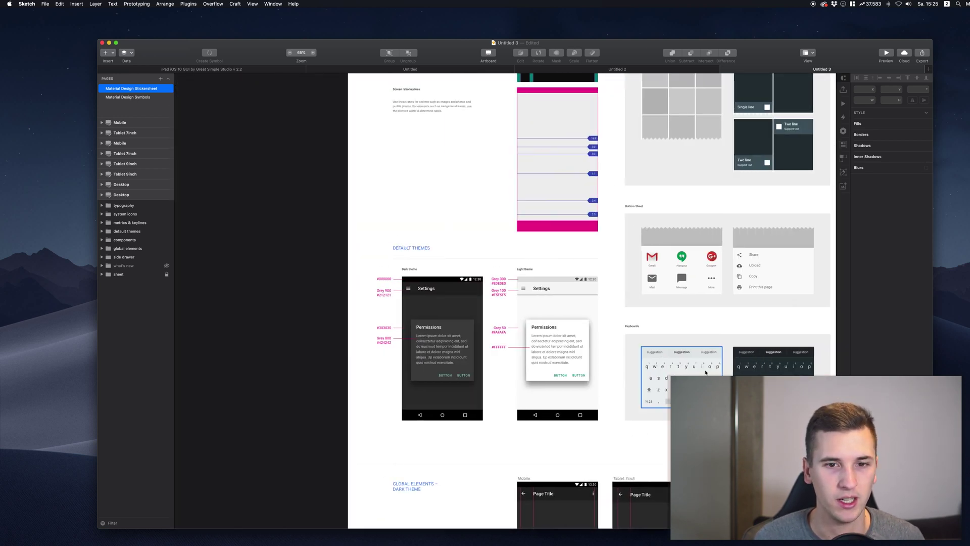
scroll(661, 355, "up", 4)
scroll(661, 355, "right", 2)
scroll(667, 363, "up", 10)
scroll(667, 364, "down", 10)
scroll(667, 363, "right", 7)
scroll(665, 368, "down", 10)
scroll(666, 366, "right", 18)
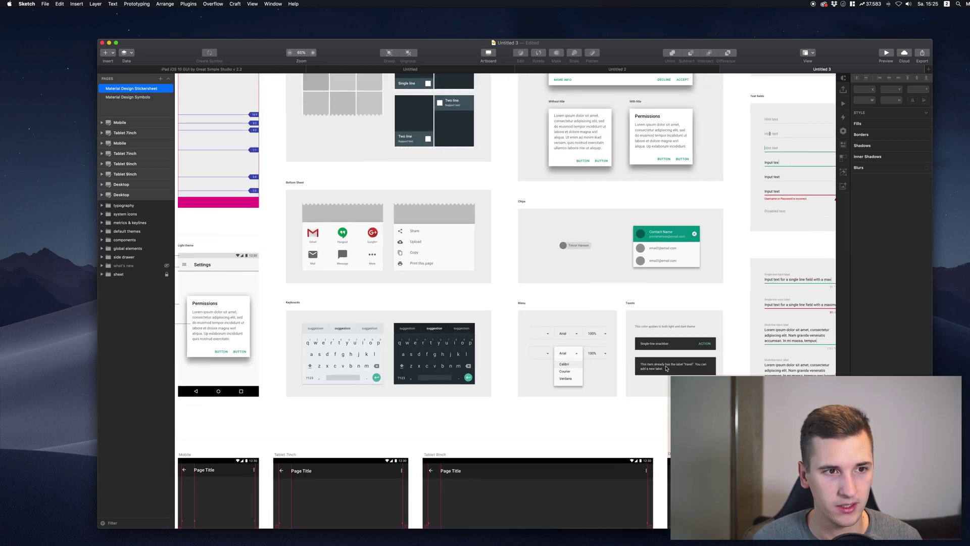
scroll(666, 359, "up", 15)
scroll(666, 360, "right", 5)
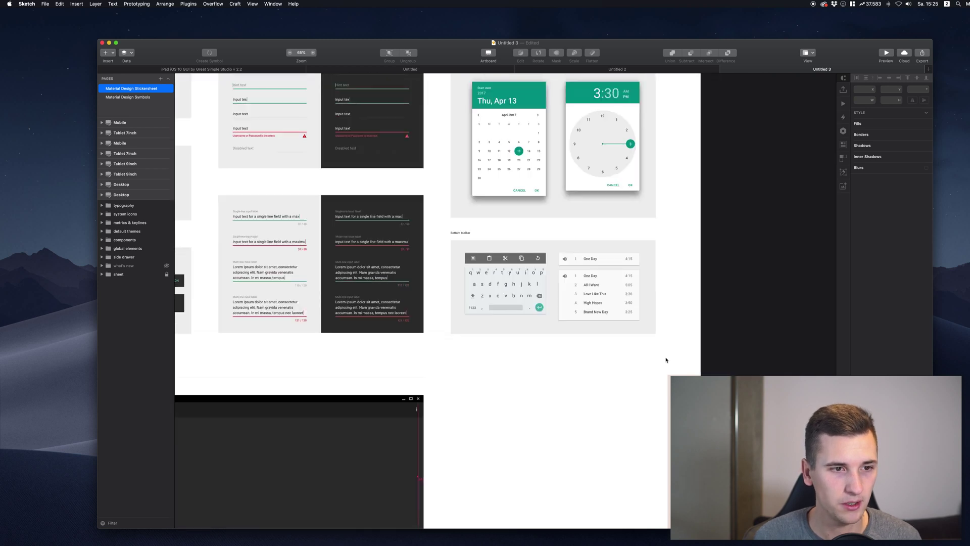
scroll(666, 360, "left", 5)
scroll(666, 359, "up", 1)
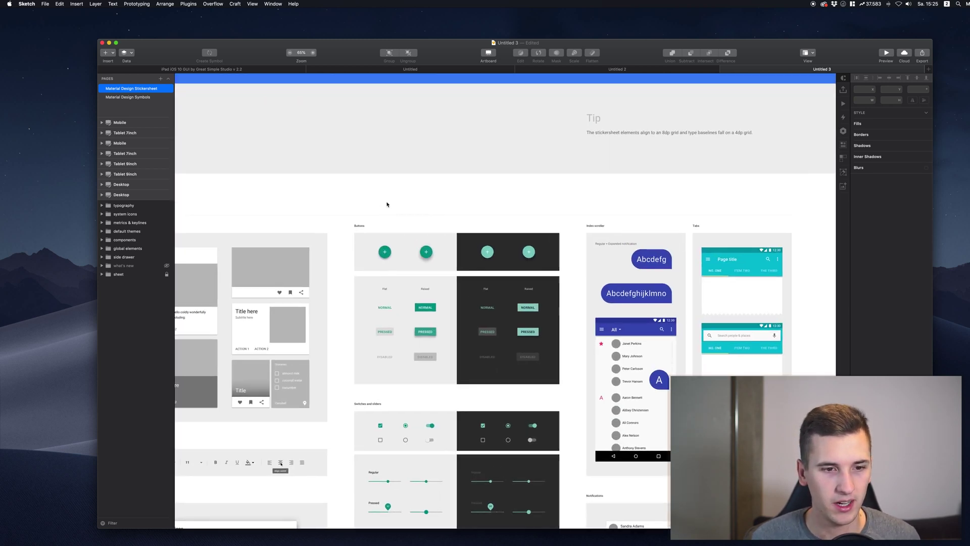
Paste a copy of the teal floating action button into the index scroller's contact list and nudge it down-right.
left_click(384, 253)
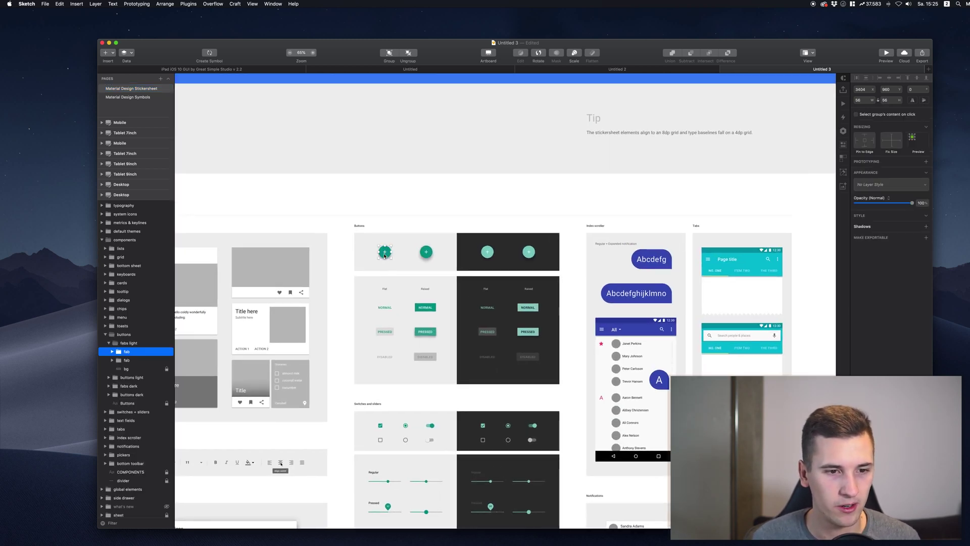
scroll(404, 250, "down", 4)
scroll(404, 250, "right", 6)
left_click(445, 240)
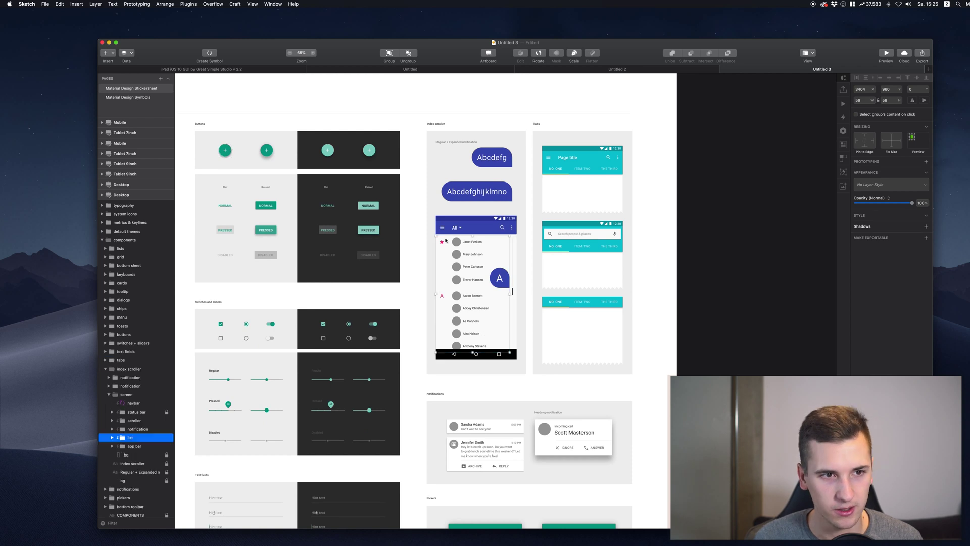
key("super+v")
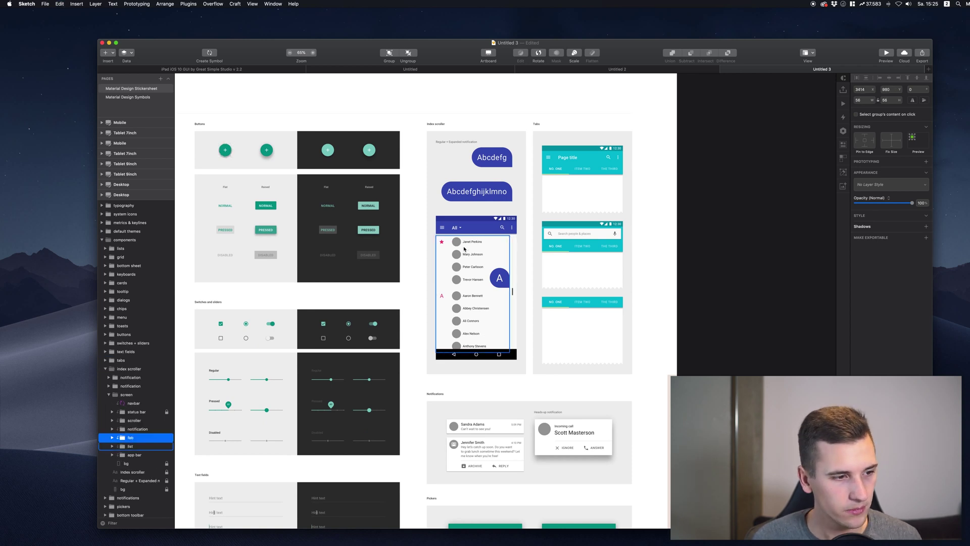
key("shift+Right")
key("shift+Right")
key("shift+Down")
key("shift+Down")
key("shift+Down")
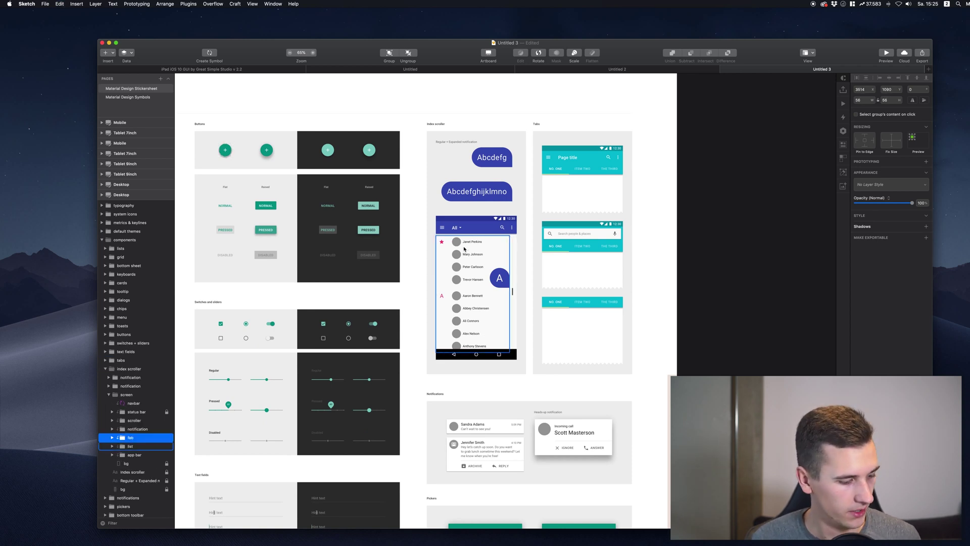
key("shift+Right")
key("shift+Right")
key("shift+Right")
key("shift+Down")
key("shift+Down")
key("shift+Down")
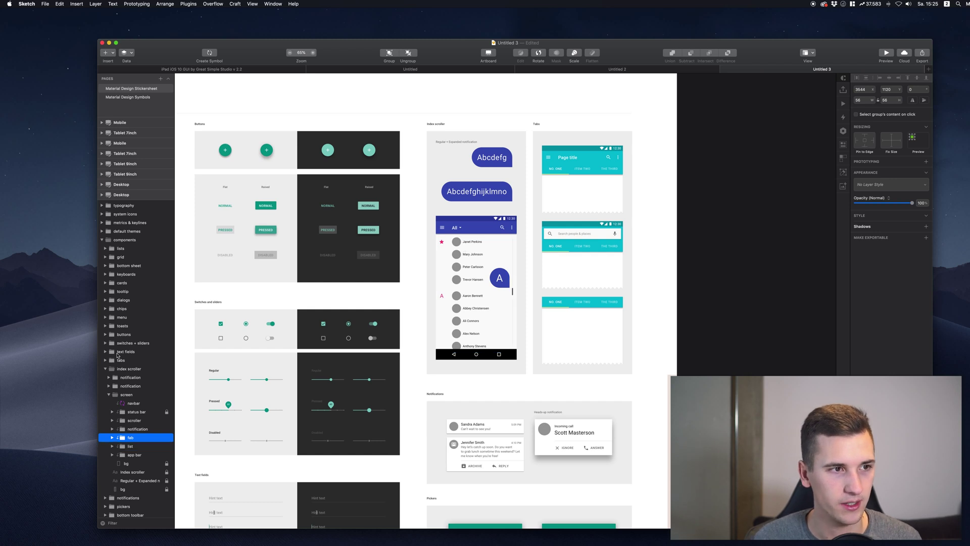
Paste another button copy into the lists group and drag it onto the contact list's lower right.
left_click(120, 248)
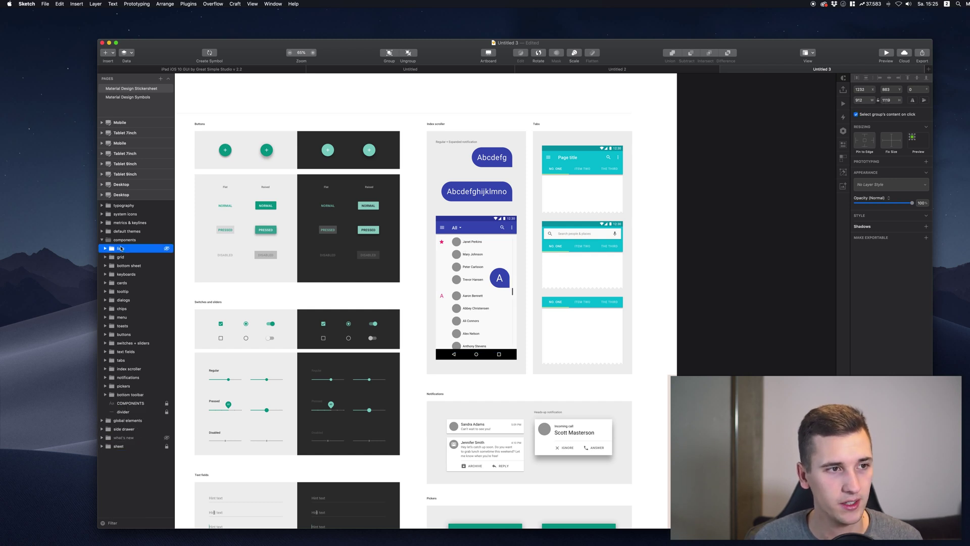
key("super+v")
key("shift+Right")
key("shift+Down")
key("shift+Right")
key("shift+Down")
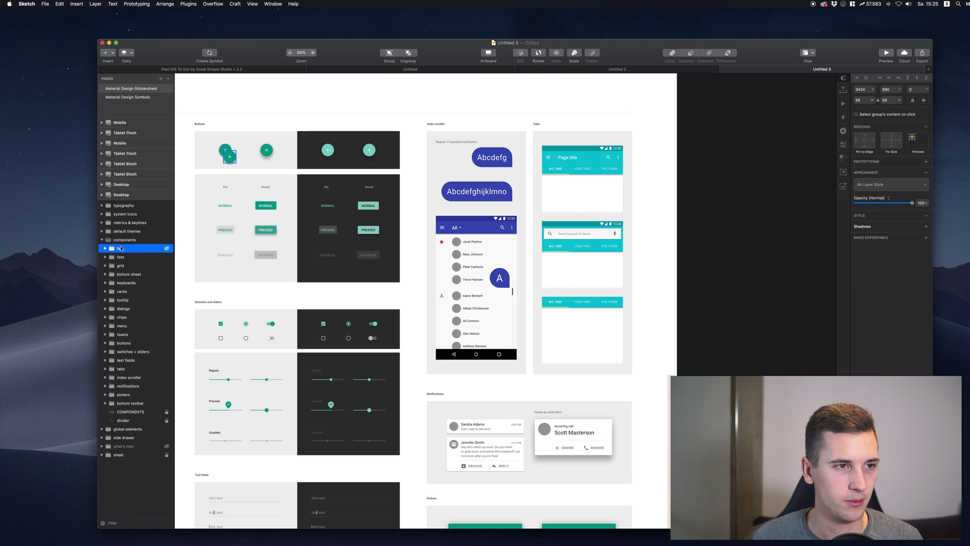
key("shift+Down")
key("shift+Down")
key("shift+Right")
key("shift+Right")
key("shift+Right")
key("shift+Right")
key("shift+Right")
key("shift+Right")
key("shift+Right")
key("shift+Right")
key("shift+Right")
key("shift+Right")
key("shift+Right")
key("shift+Right")
key("shift+Right")
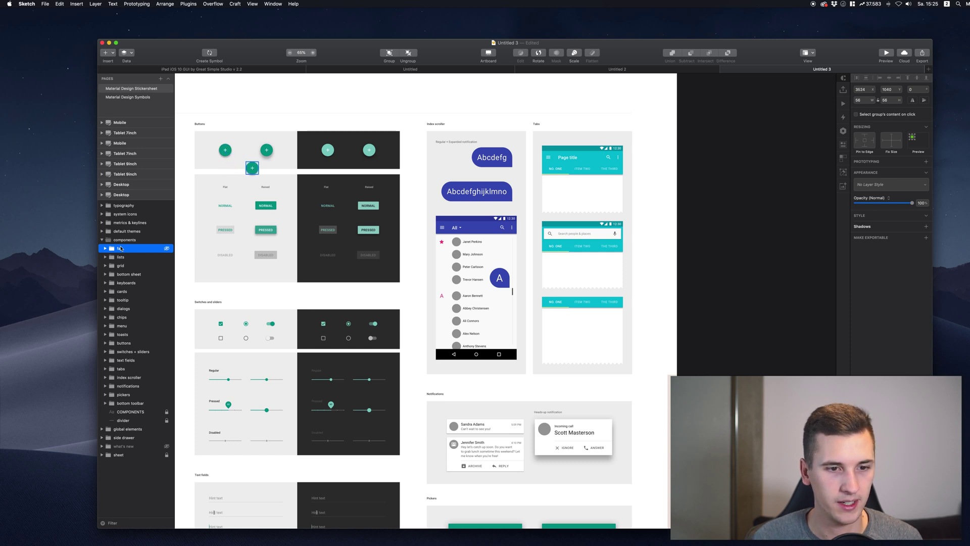
left_click_drag(265, 168, 507, 336)
scroll(490, 308, "up", 5)
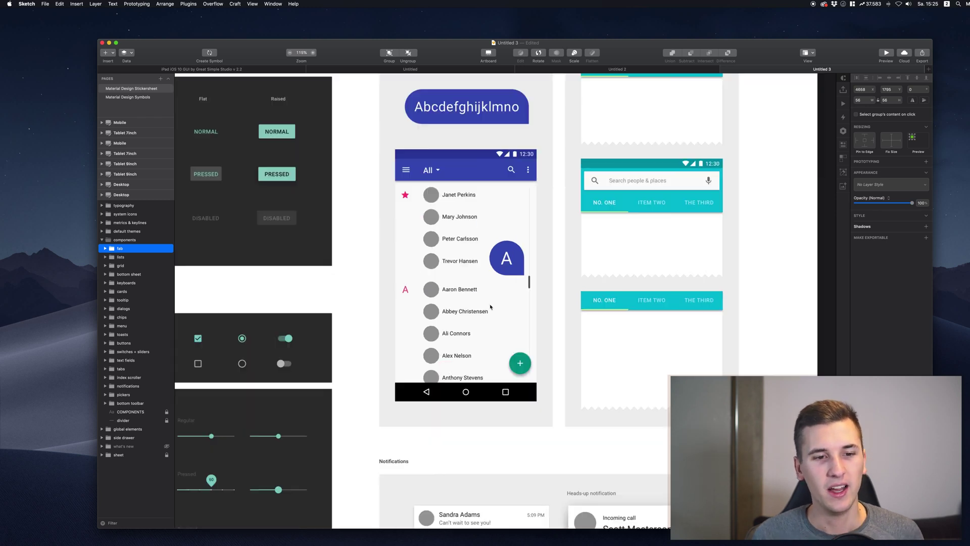
left_click(357, 154)
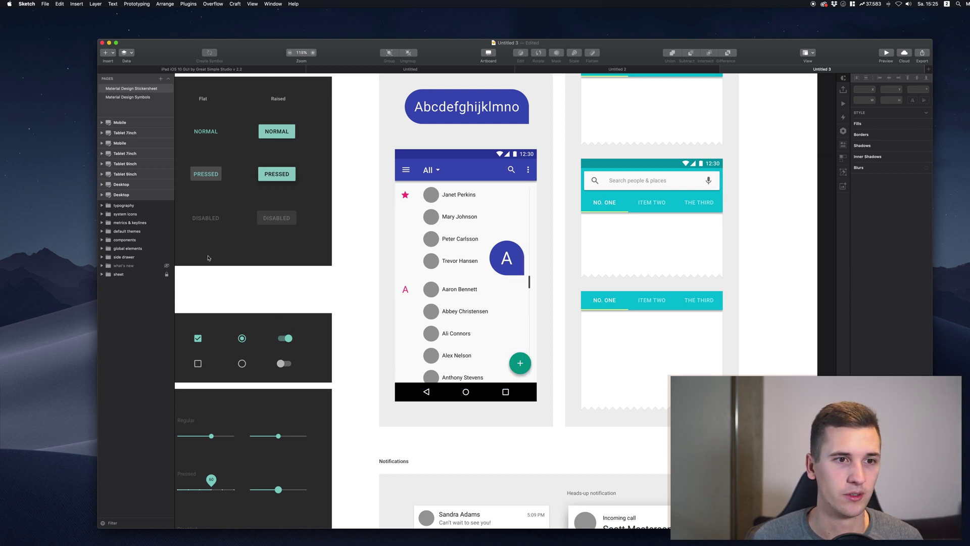
Switch from the iPad iOS 10 GUI document to the iPhone one and inspect the iPhone XR artboard, Popovers/Event symbol and iPhone 8 tab bar.
left_click(272, 71)
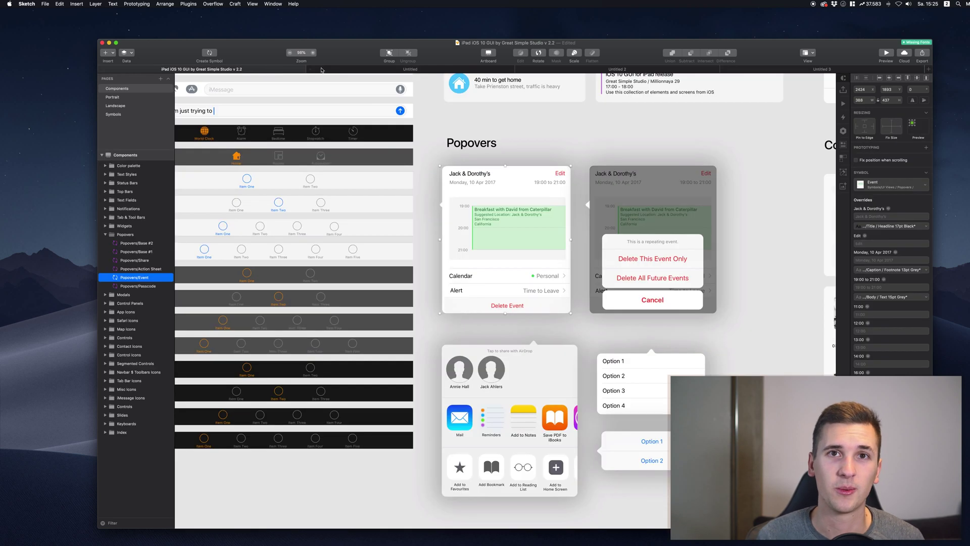
left_click(353, 71)
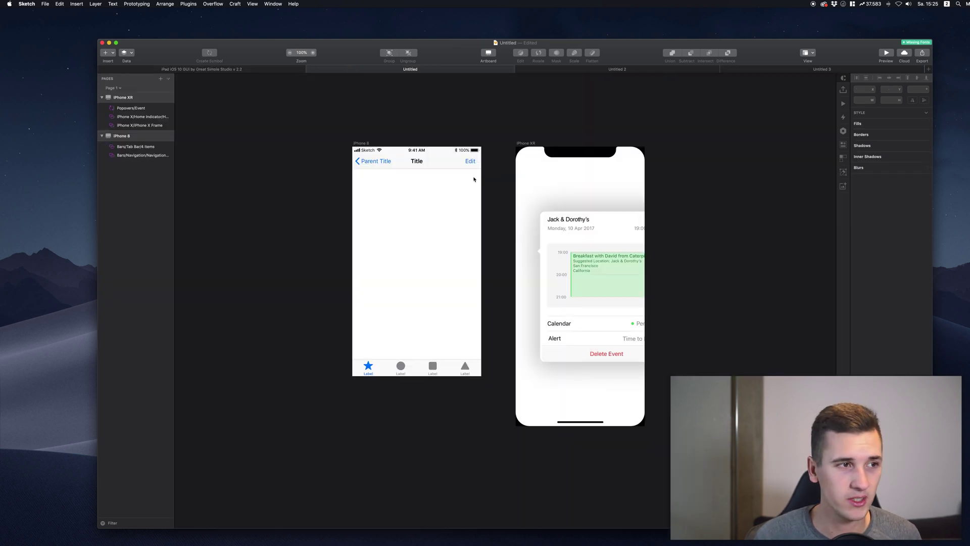
left_click(527, 144)
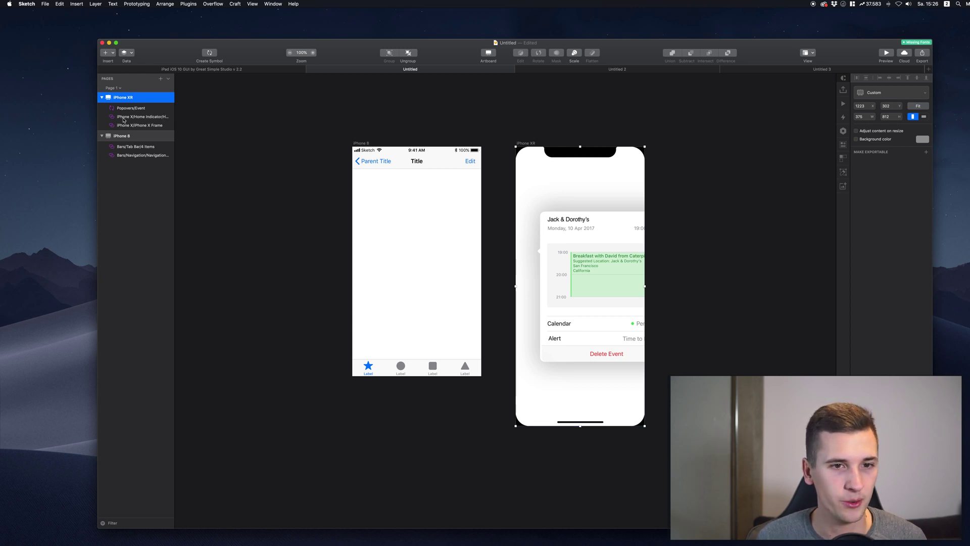
left_click(556, 222)
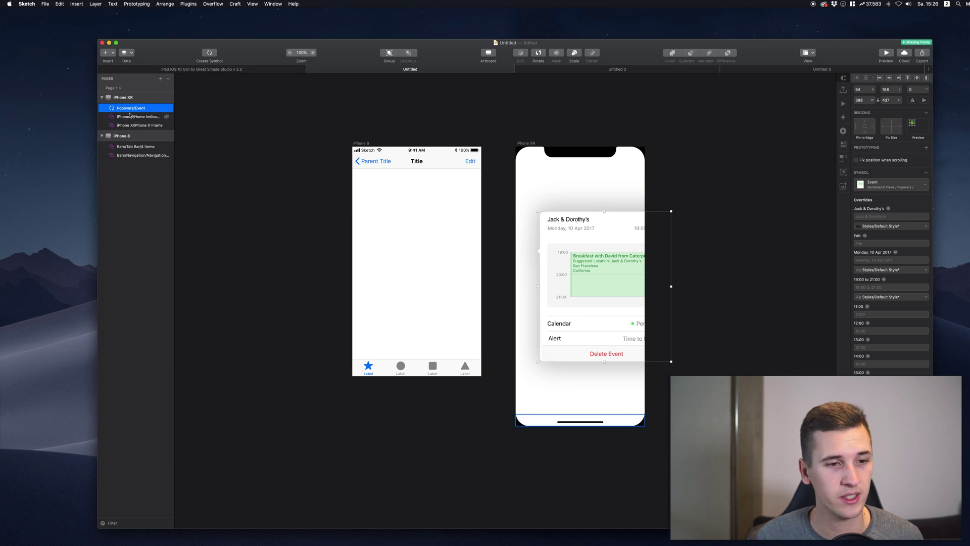
left_click(384, 374)
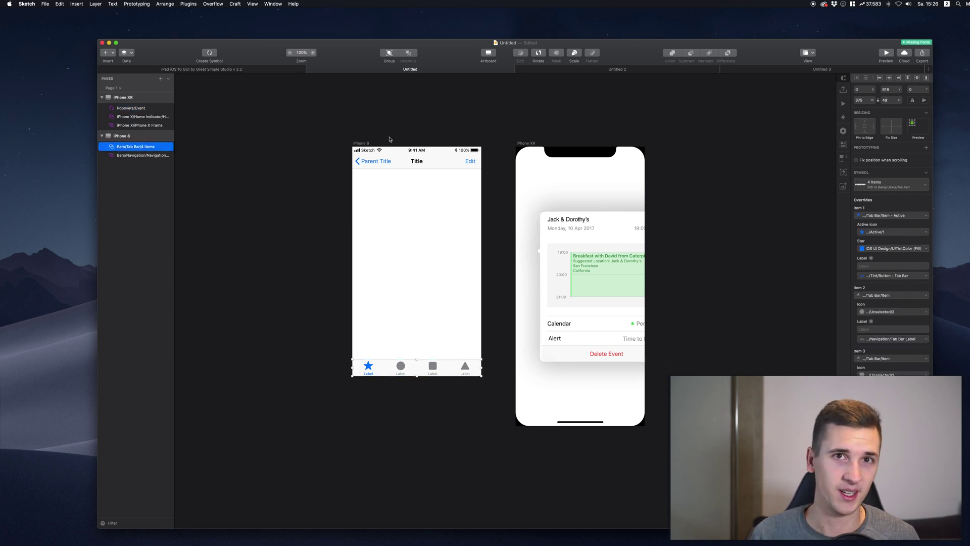